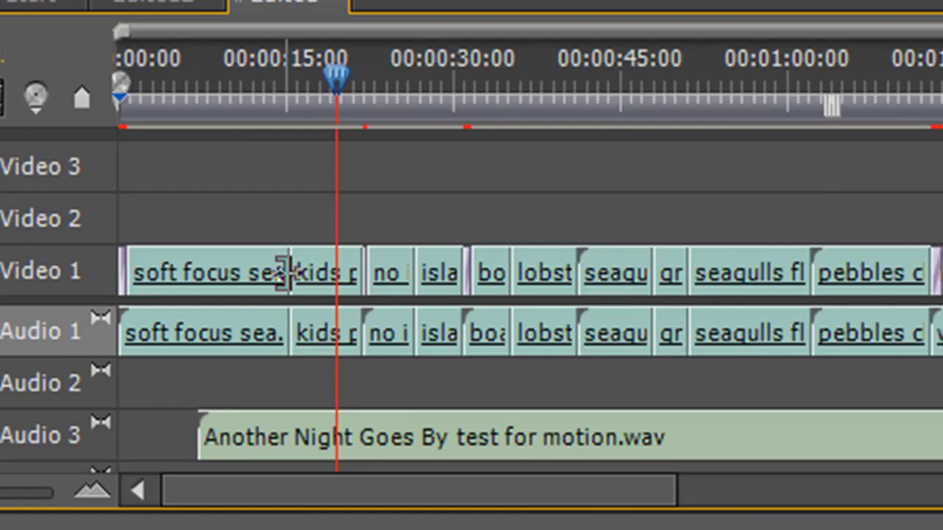
- Shorten the opening sea clip's end, then ripple-trim its out point earlier with the Ripple Edit Tool
left_click(316, 432)
mouse_move(273, 268)
left_mouse_down()
mouse_move(284, 262)
mouse_move(250, 266)
mouse_move(290, 268)
left_mouse_up()
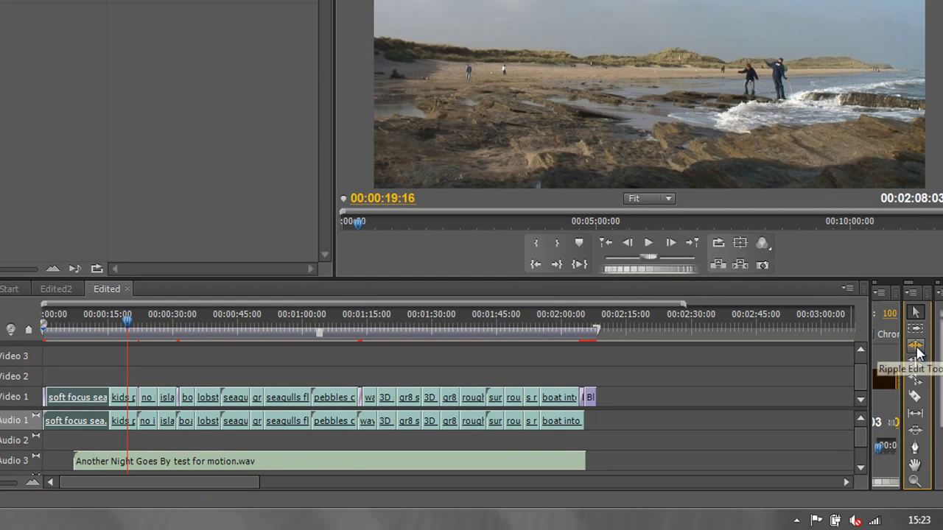
left_click(915, 346)
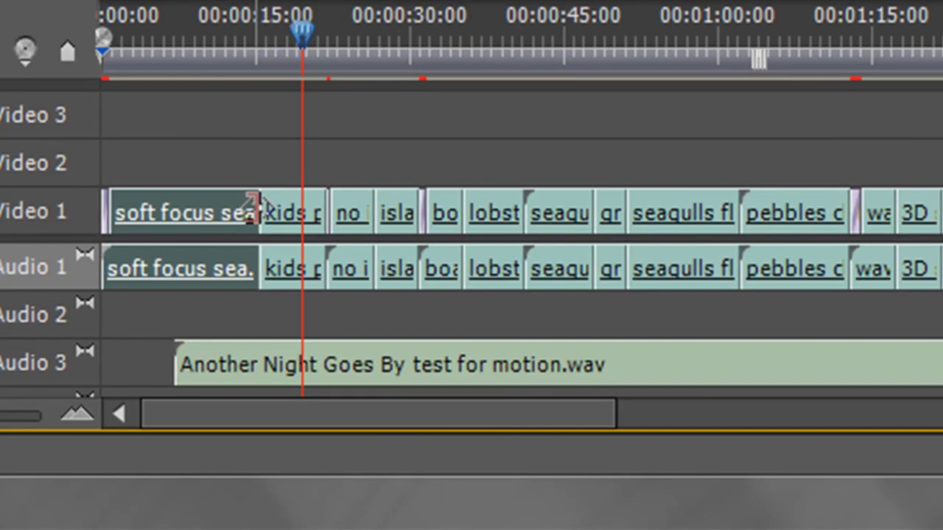
left_click_drag(113, 396, 102, 394)
left_click_drag(236, 204, 224, 205)
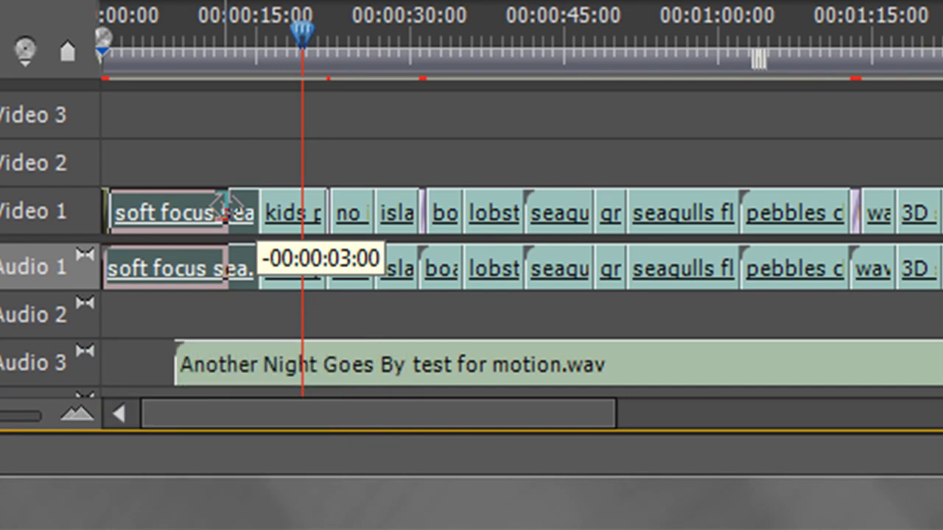
- Finish the three-second ripple trim, undo it, and ripple-adjust the sea clip's out point again
left_click_drag(224, 205, 224, 204)
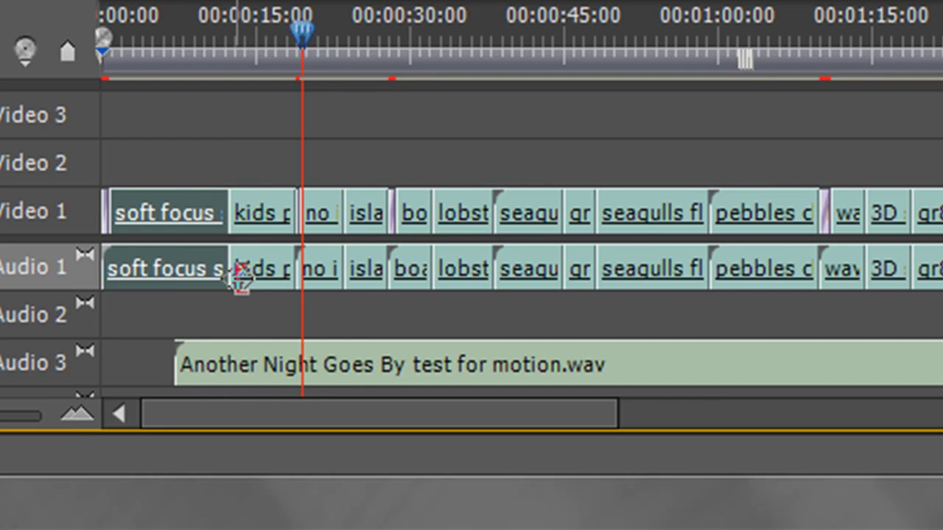
key("ctrl+z")
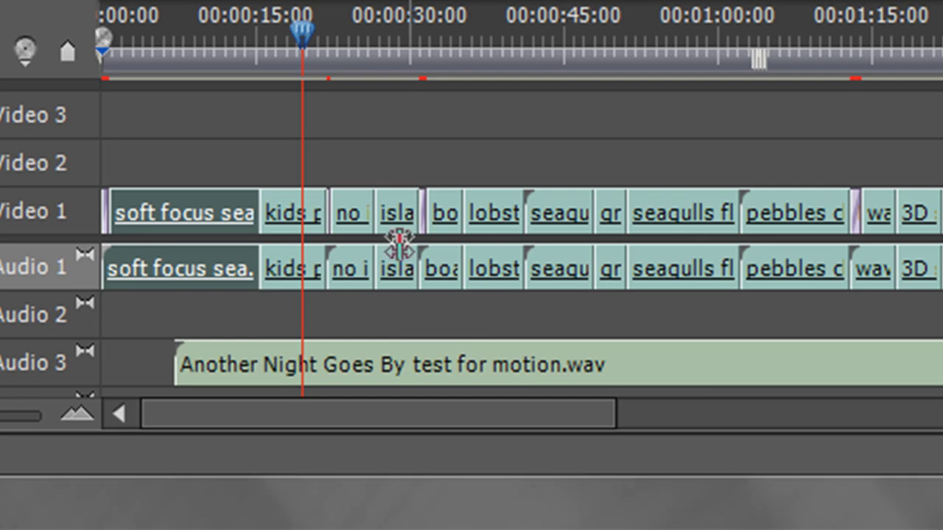
mouse_move(260, 221)
left_mouse_down()
mouse_move(243, 221)
mouse_move(277, 219)
mouse_move(225, 214)
mouse_move(300, 214)
mouse_move(225, 213)
mouse_move(254, 221)
left_mouse_up()
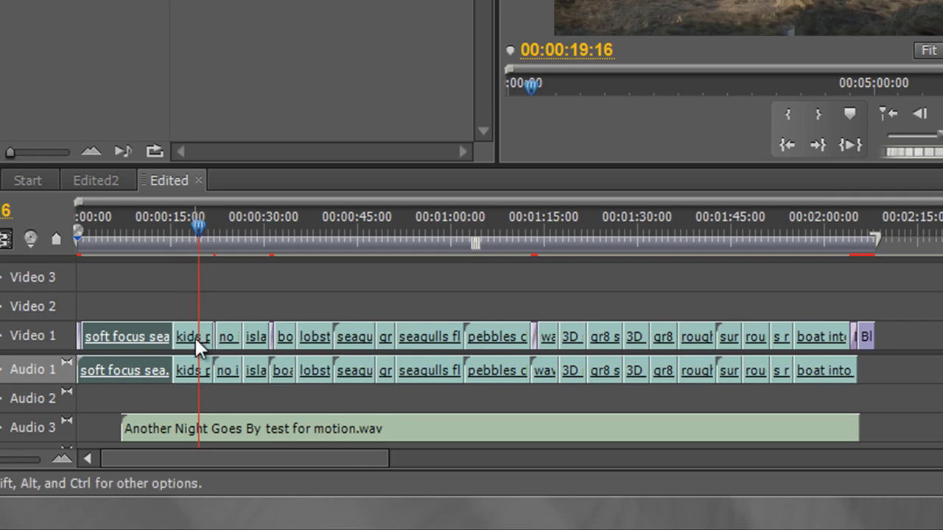
- Show the Trim Monitor from the Window menu for the kids playing in surf.mpeg / no idea.mpeg cut
mouse_move(195, 338)
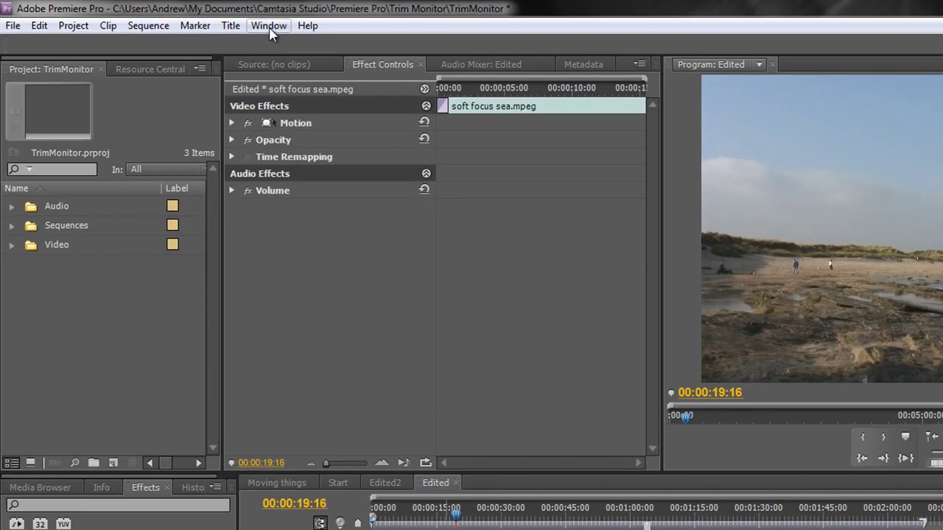
left_click(269, 25)
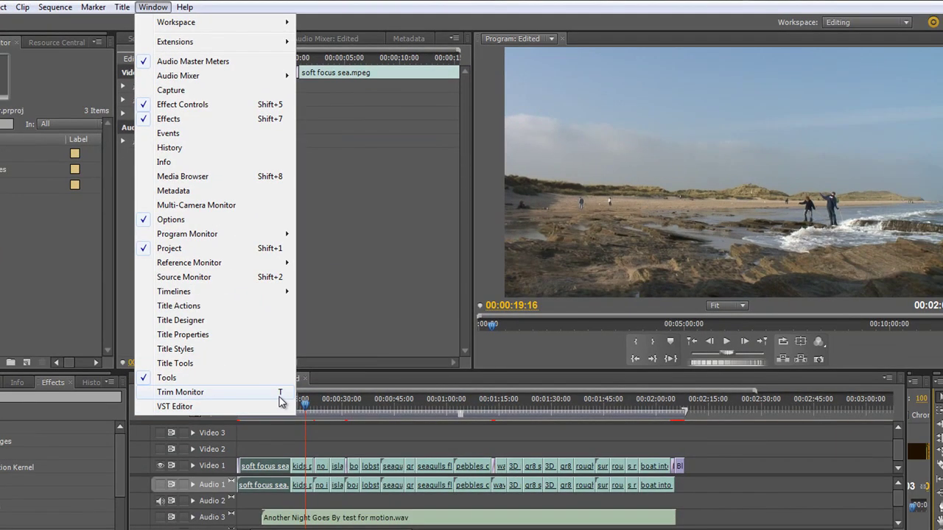
left_click(396, 296)
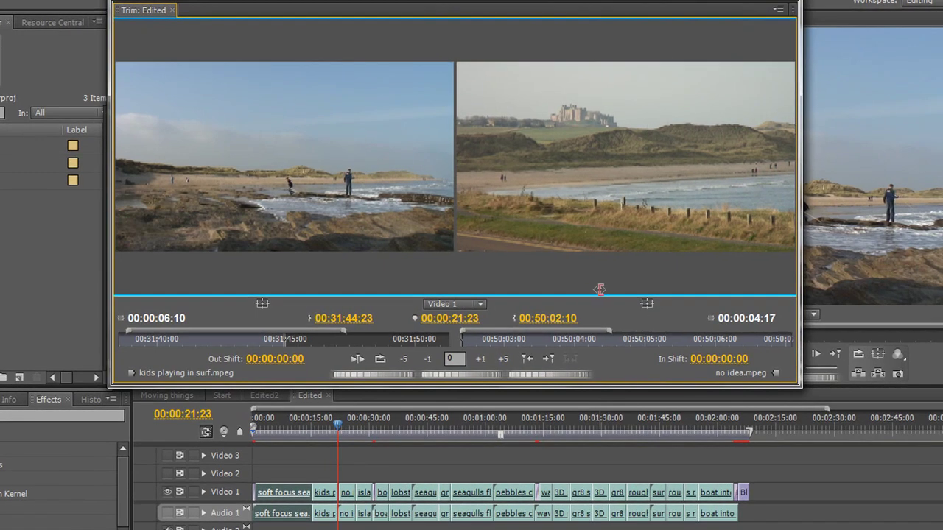
left_click(648, 305)
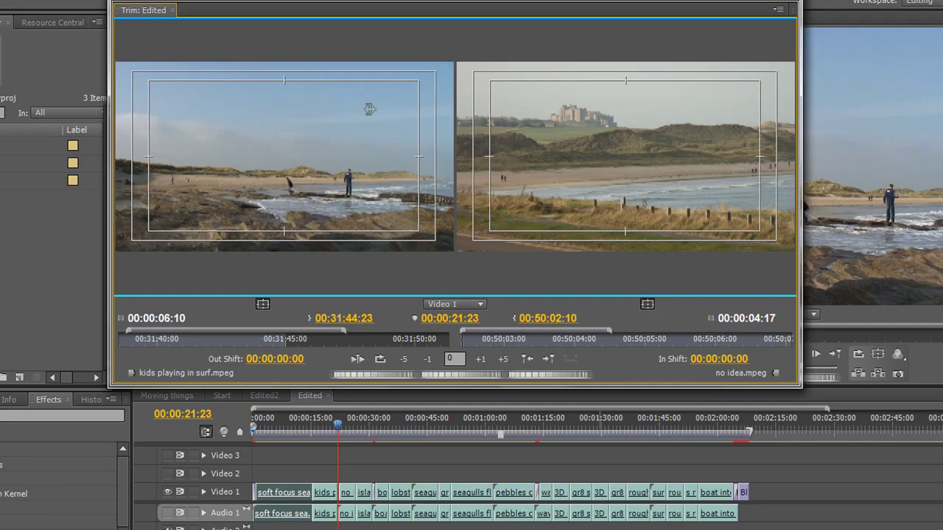
left_click(647, 305)
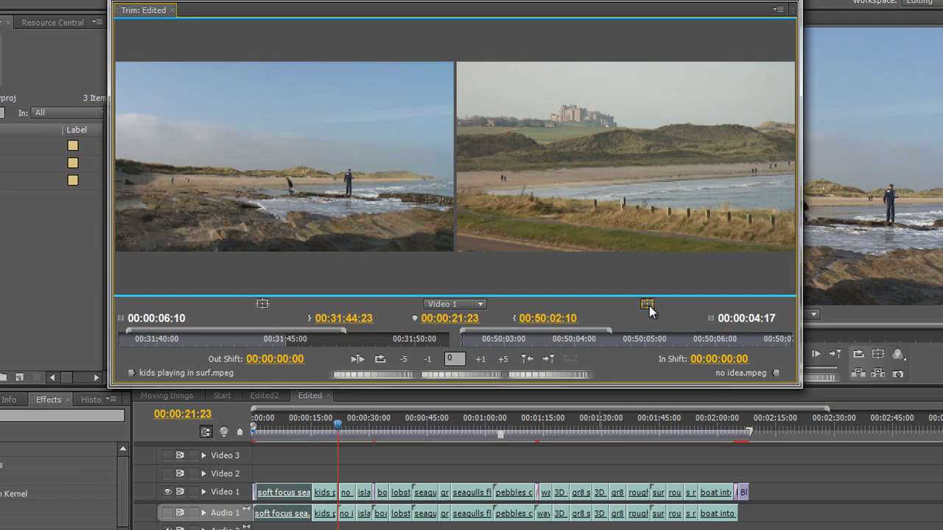
left_click(481, 304)
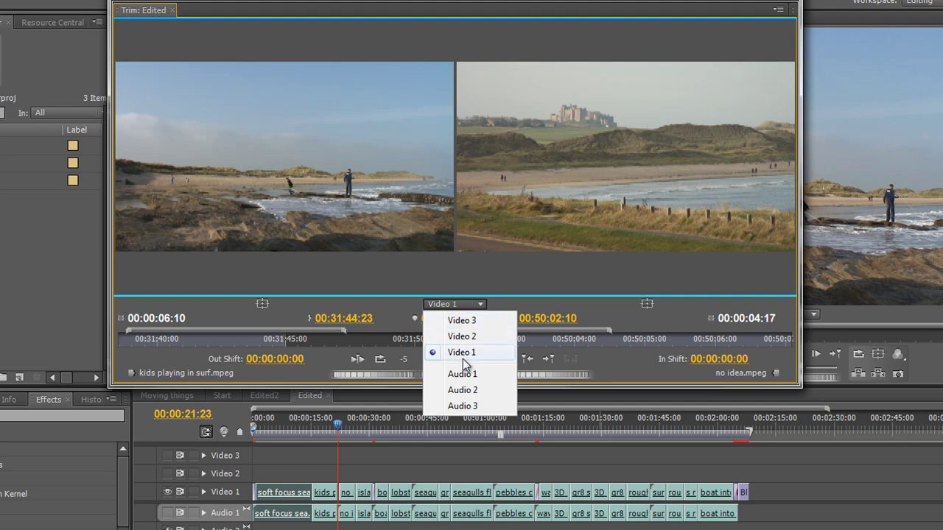
left_click(478, 310)
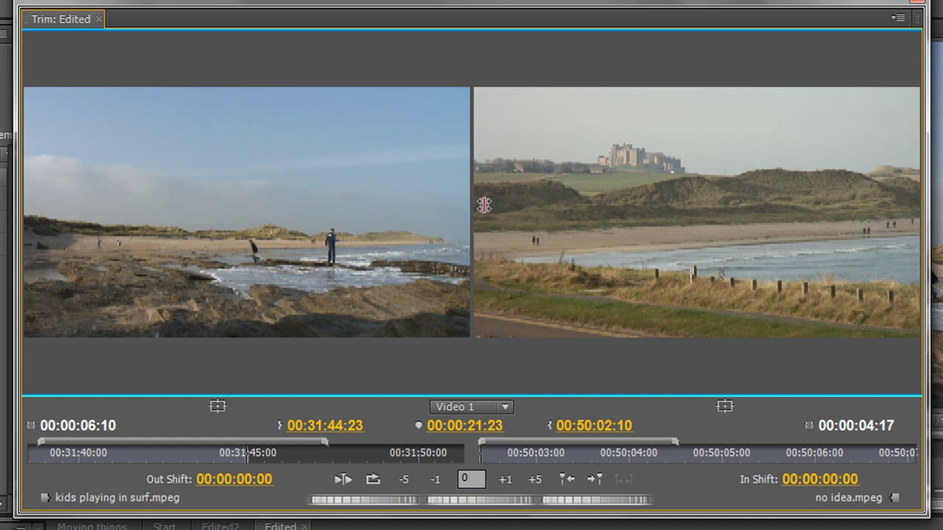
- Roll the cut, then trim the kids clip's out point about three seconds earlier, rippling later clips
mouse_move(483, 206)
left_mouse_down()
mouse_move(524, 204)
mouse_move(477, 204)
left_mouse_up()
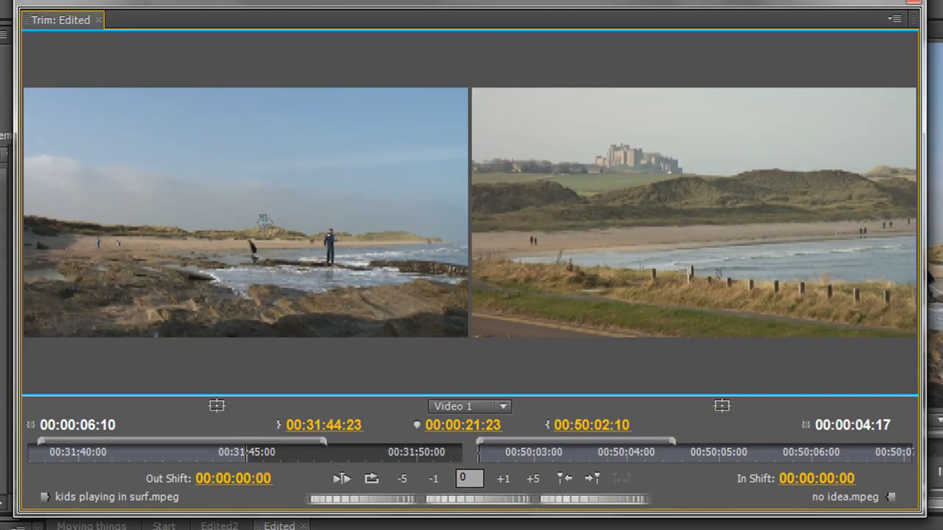
mouse_move(274, 196)
left_mouse_down()
mouse_move(264, 204)
mouse_move(257, 195)
left_mouse_up()
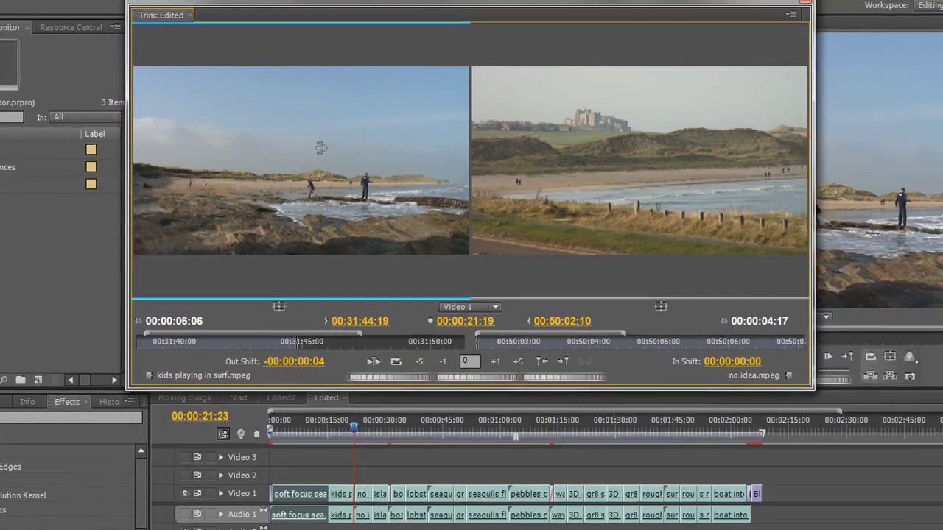
left_click_drag(311, 145, 256, 148)
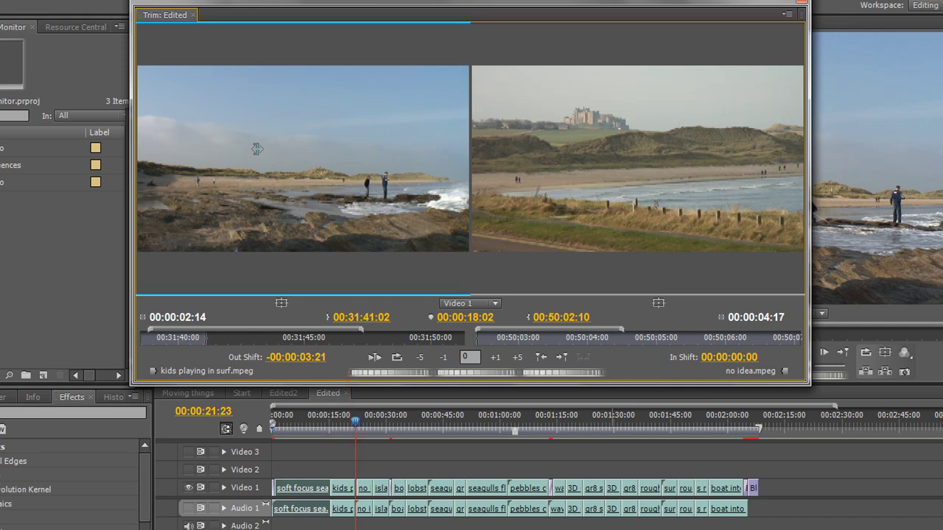
left_click_drag(256, 149, 254, 147)
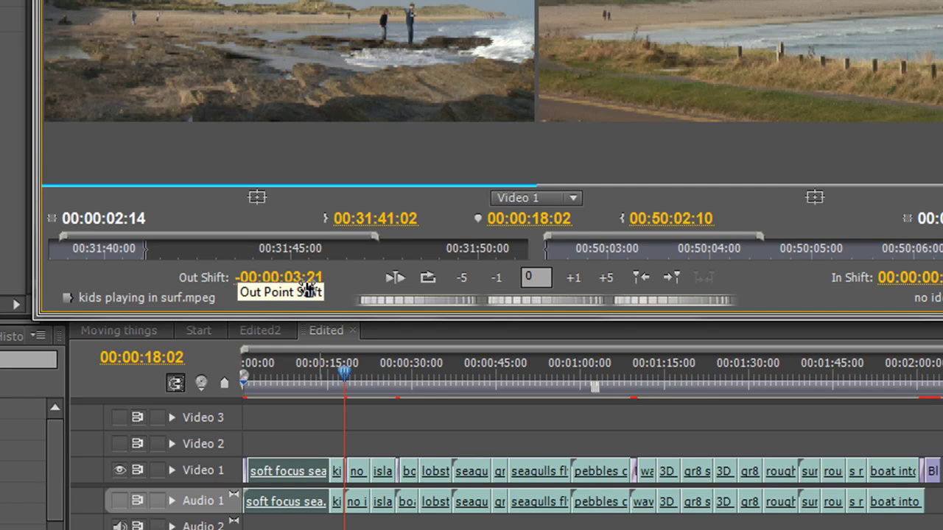
- Scrub the Out Shift, then enter 0 to reset it
mouse_move(274, 287)
left_mouse_down()
mouse_move(305, 287)
mouse_move(272, 291)
mouse_move(286, 284)
left_mouse_up()
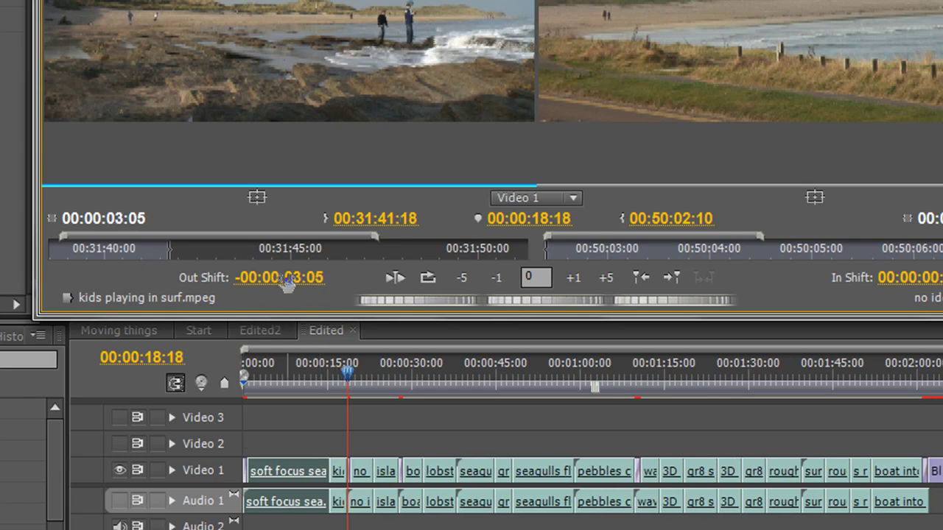
left_click(286, 284)
type("0")
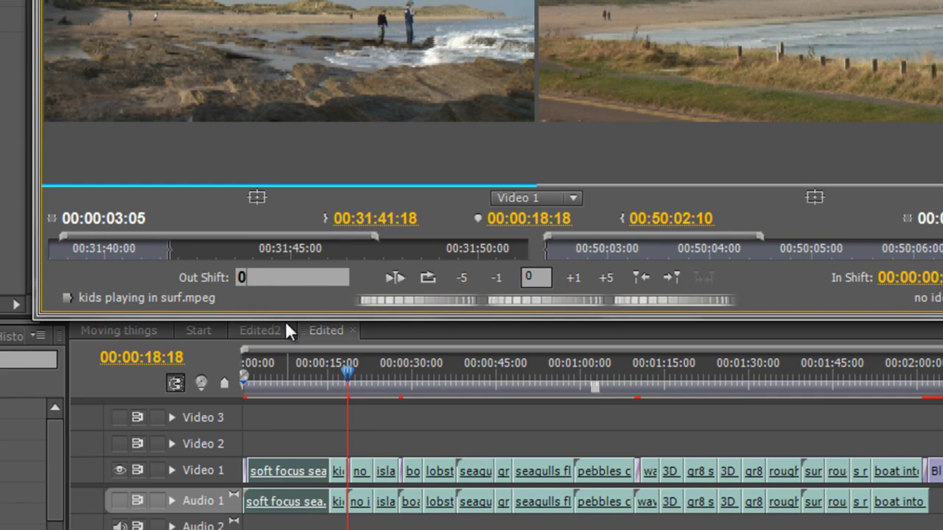
key("Return")
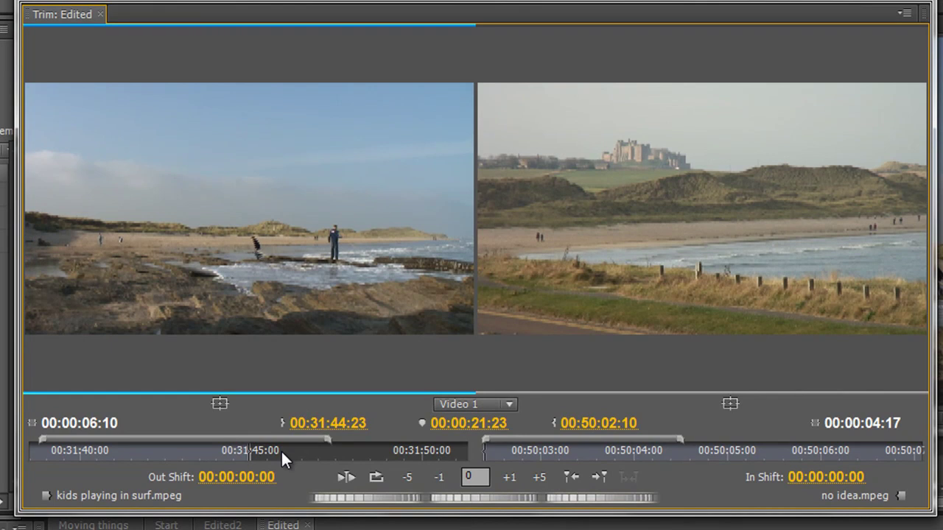
- Widen the outgoing ruler and drag the kids clip's end longer, settling at out point 00:31:46:07
left_click_drag(327, 436, 355, 442)
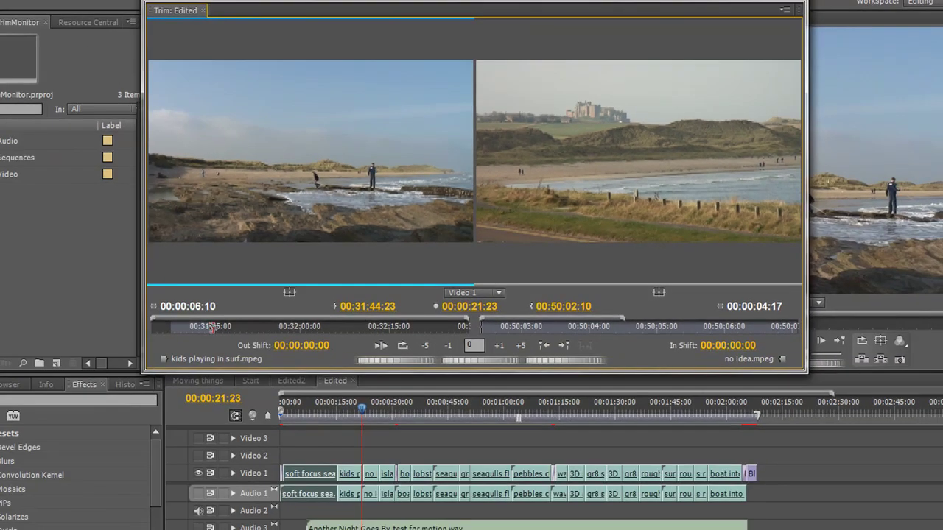
left_click_drag(212, 326, 264, 326)
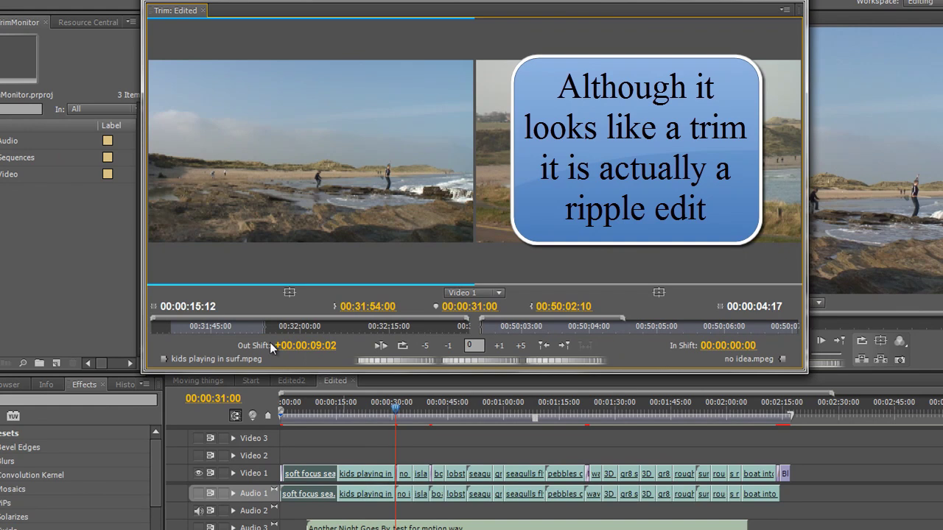
left_click_drag(263, 326, 218, 326)
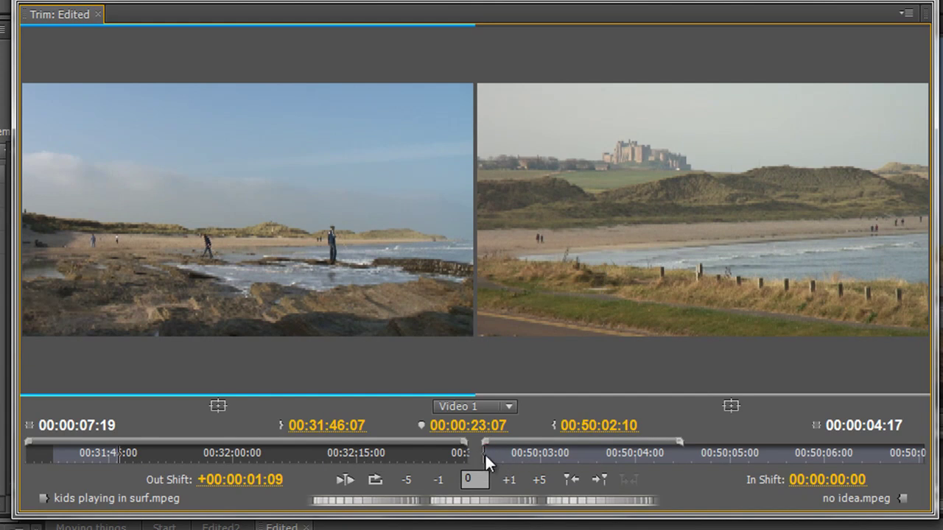
- Zoom the incoming clip's ruler out and back in, then select both sides of the edit
left_click_drag(676, 439, 747, 433)
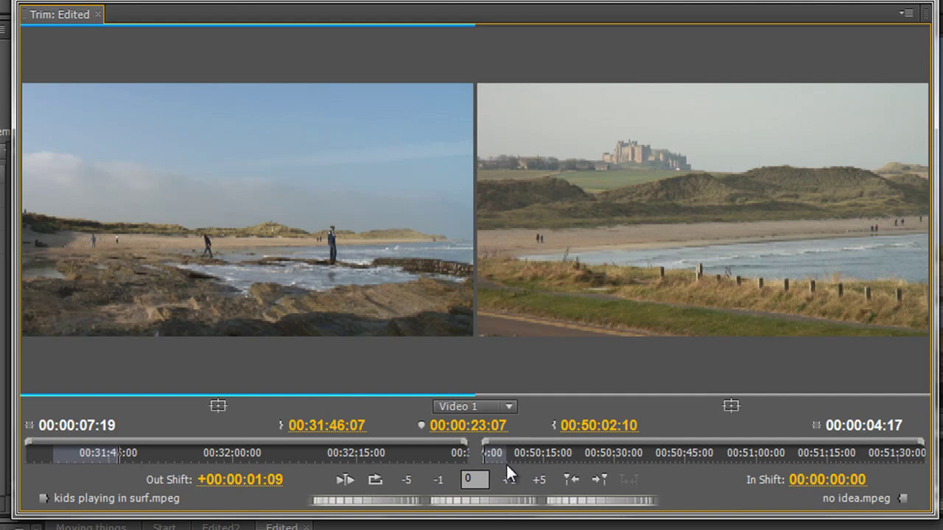
left_click_drag(918, 434, 860, 439)
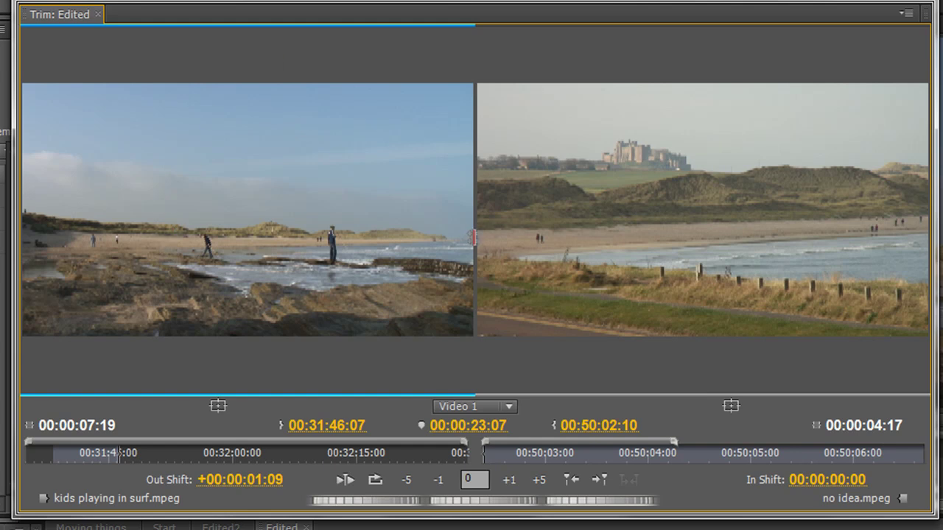
left_click_drag(474, 236, 408, 289)
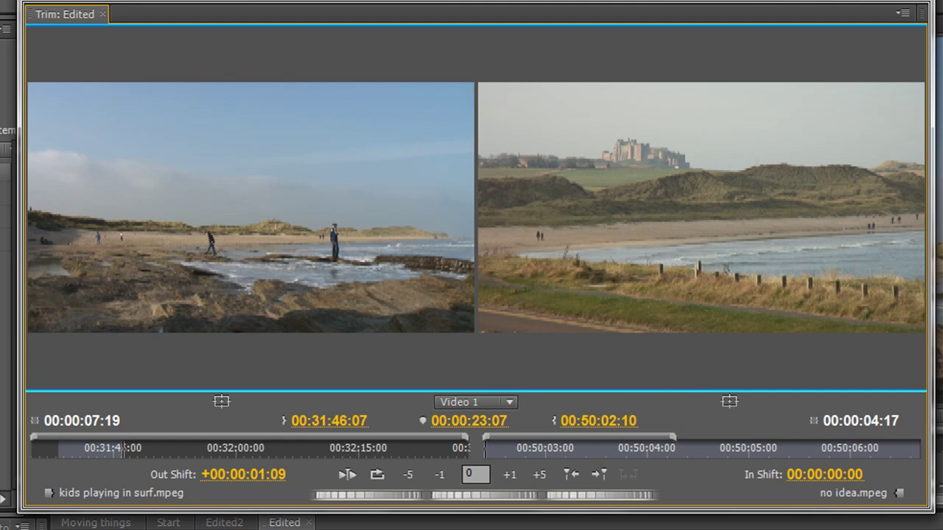
- Trim the outgoing out point a few frames and jog the incoming in point with the jog strips
key("ctrl+Right")
key("ctrl+Right")
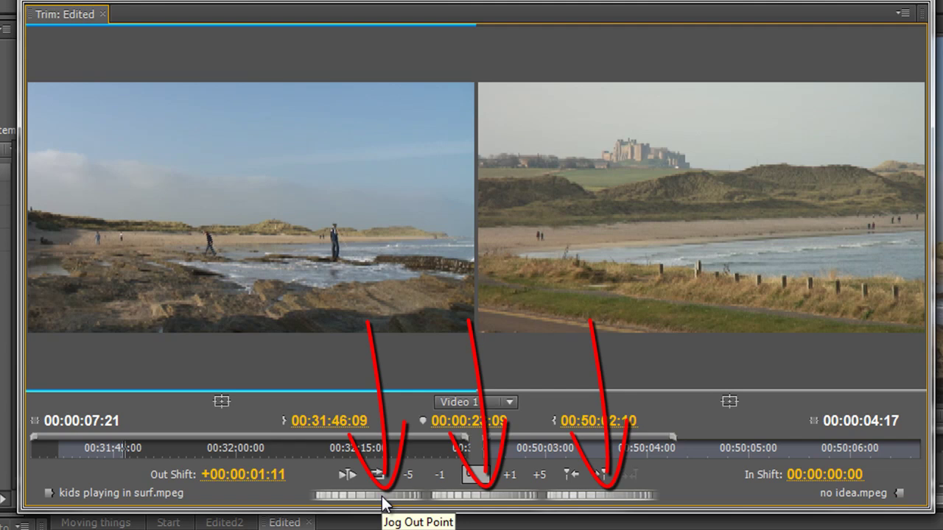
mouse_move(382, 498)
left_mouse_down()
mouse_move(371, 498)
mouse_move(391, 500)
mouse_move(366, 505)
mouse_move(389, 507)
mouse_move(366, 509)
mouse_move(380, 509)
left_mouse_up()
left_click_drag(585, 501, 442, 511)
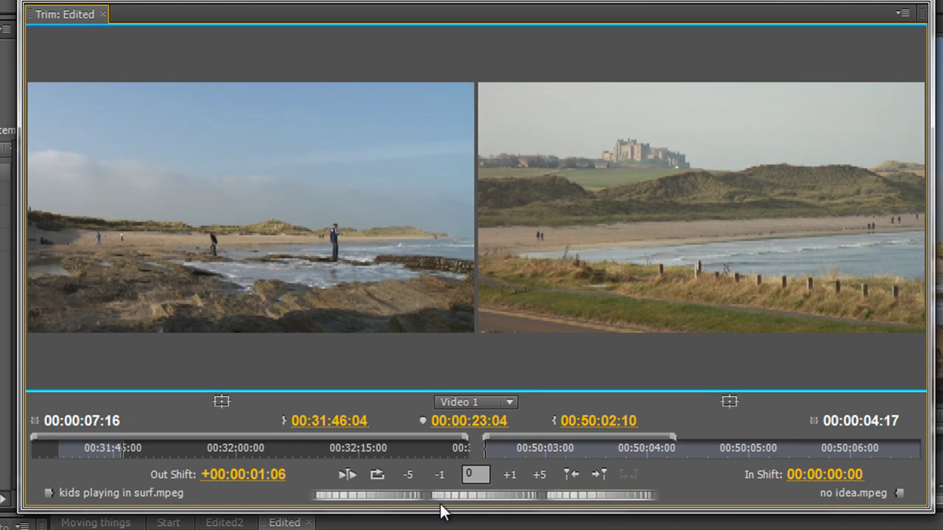
- Trim the edit by +1, +5, -1 and -5 frames
left_click(509, 475)
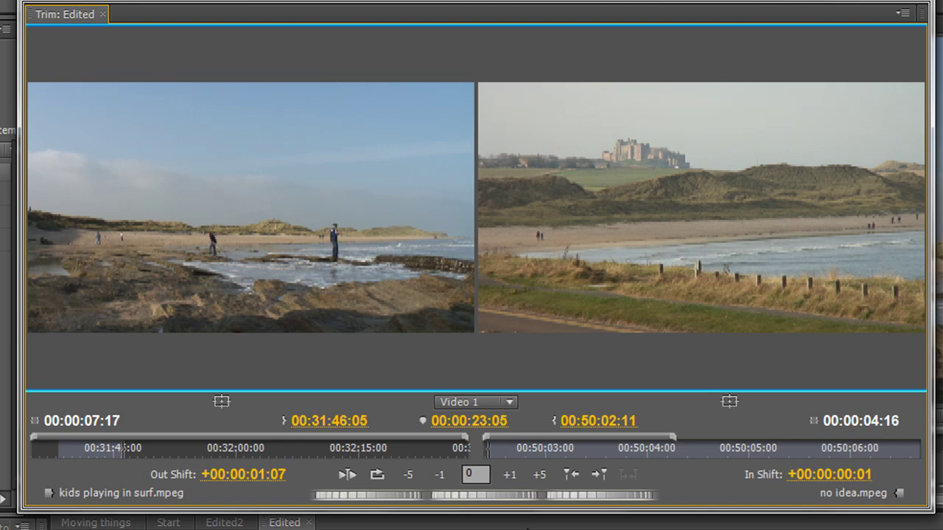
left_click(541, 475)
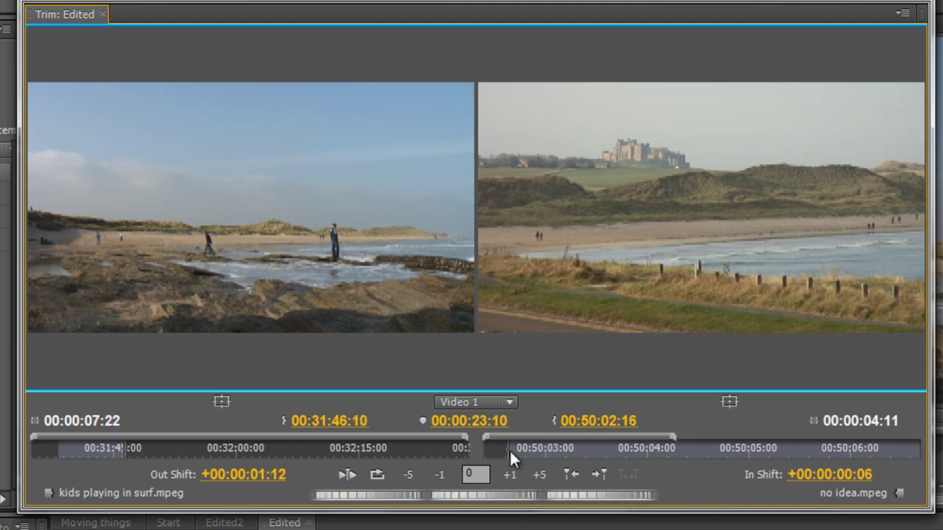
left_click(441, 476)
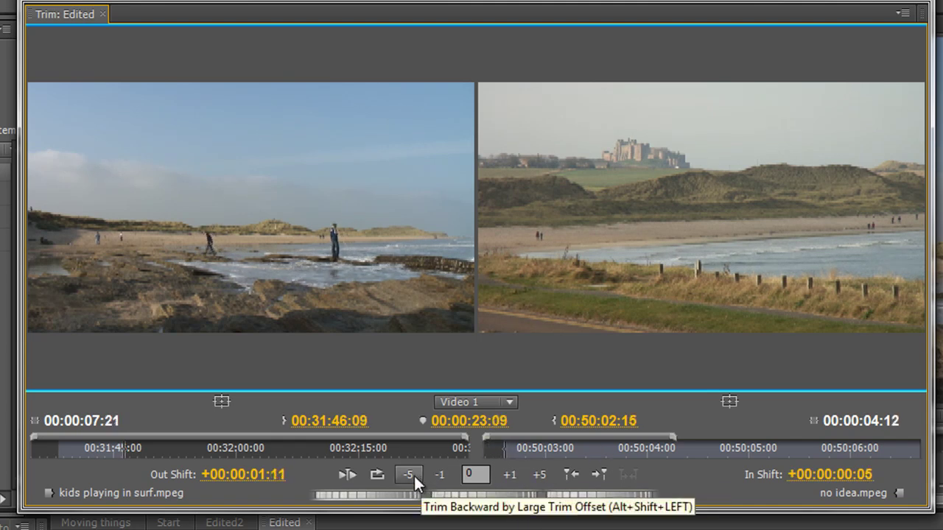
left_click(412, 477)
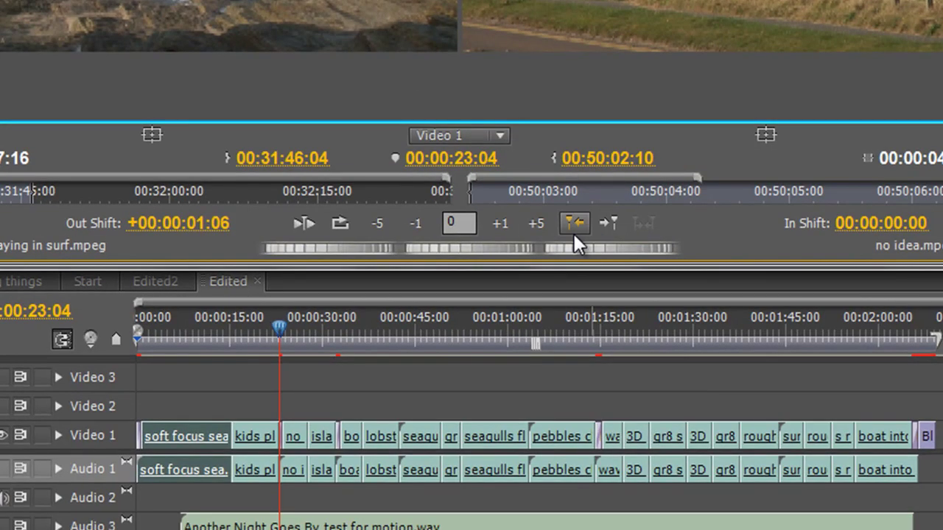
left_click(573, 222)
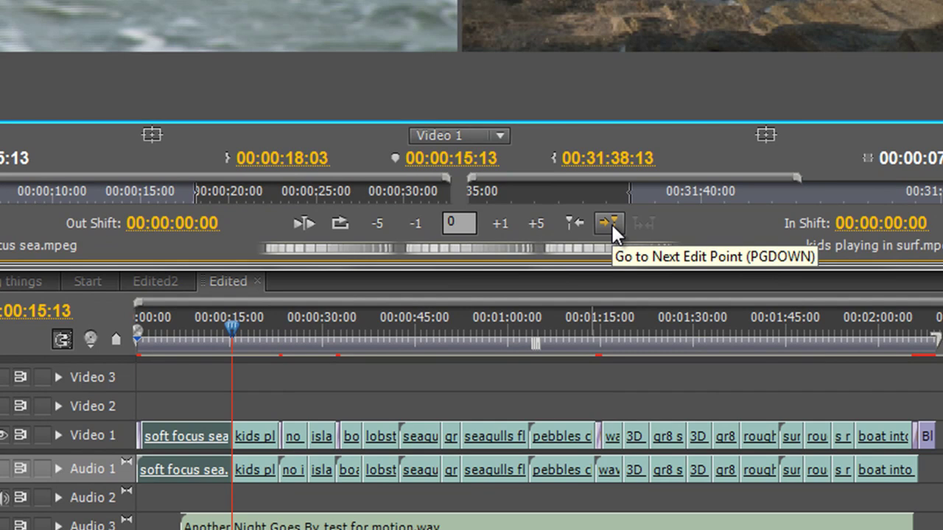
left_click(610, 224)
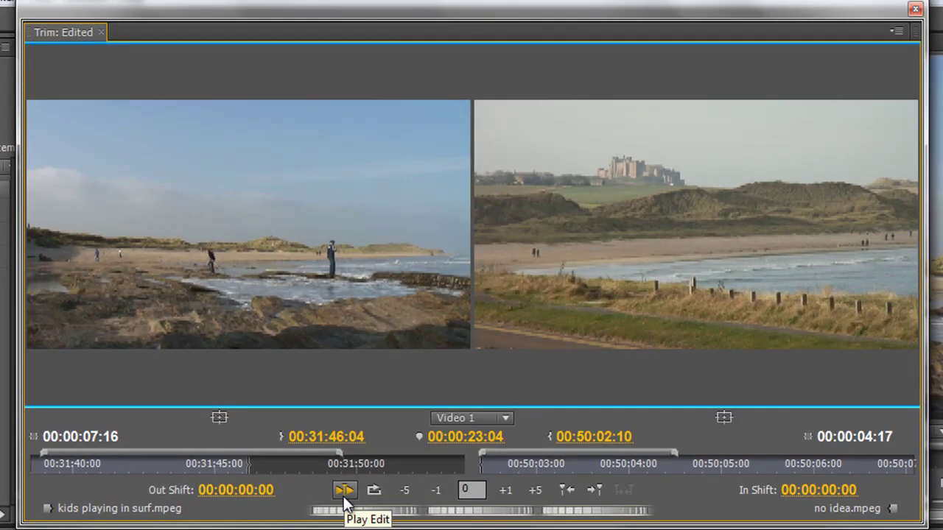
left_click(344, 498)
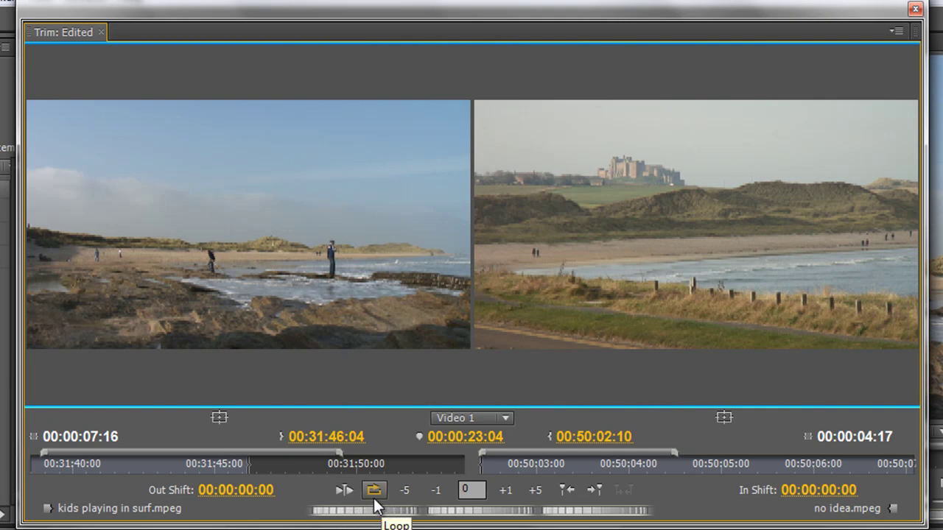
- Turn on Loop, play the edit at the 00:00:23:04 cut, then stop playback
left_click(372, 496)
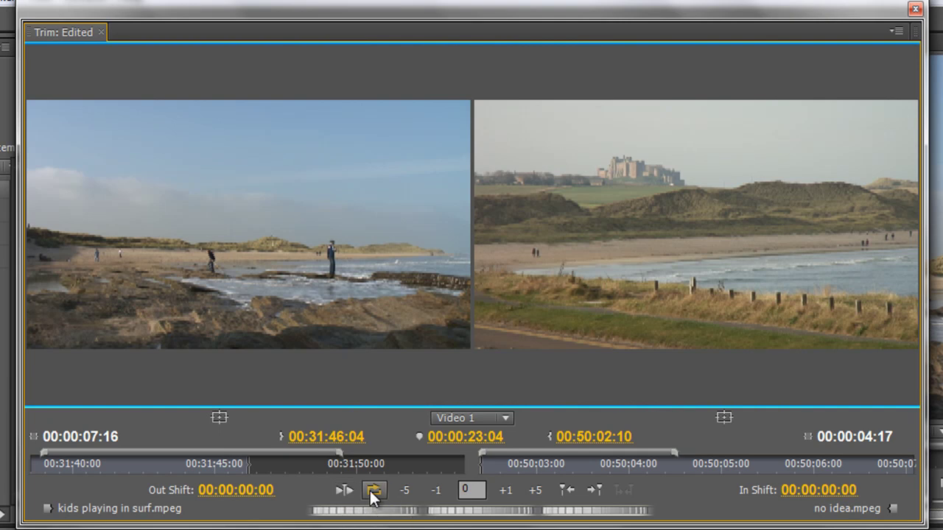
left_click(344, 492)
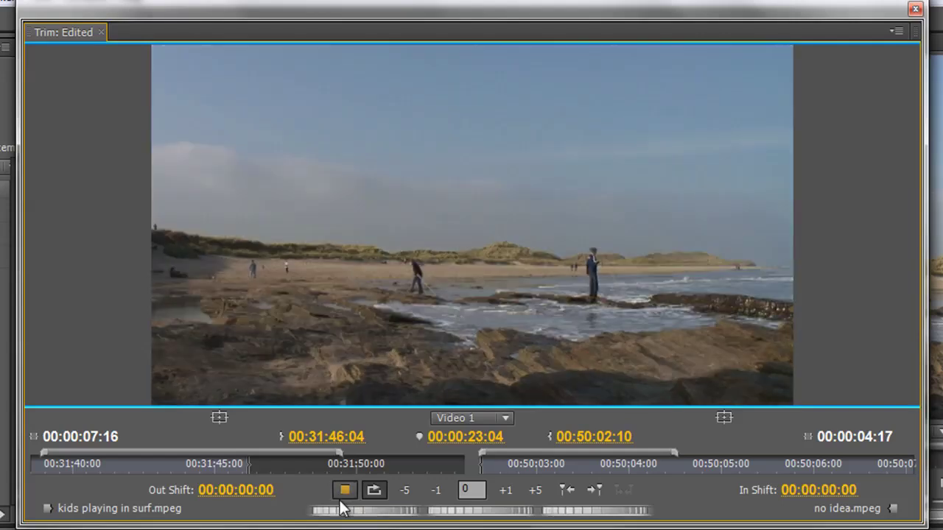
left_click(344, 493)
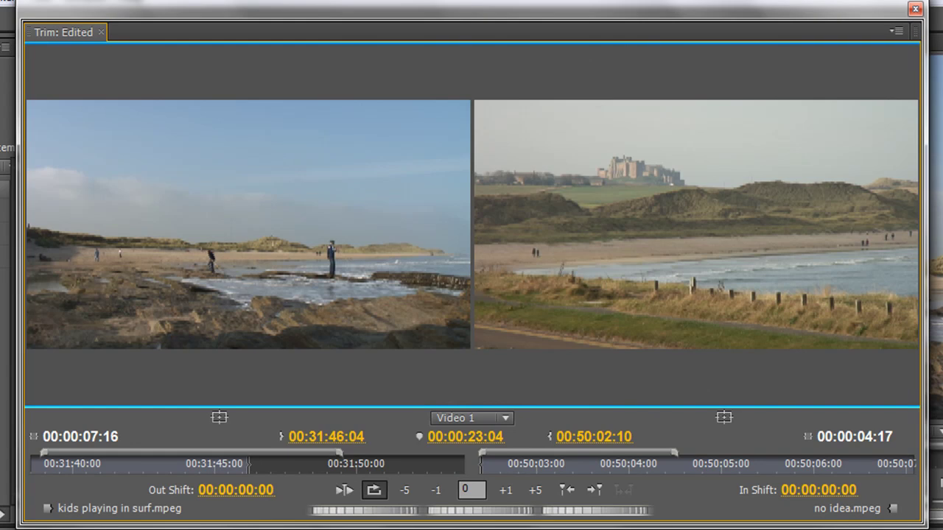
- Trim the outgoing end, roll the edit later, and adjust the in point to 00:31:46:20 / 00:50:02:19
left_click_drag(221, 327, 254, 246)
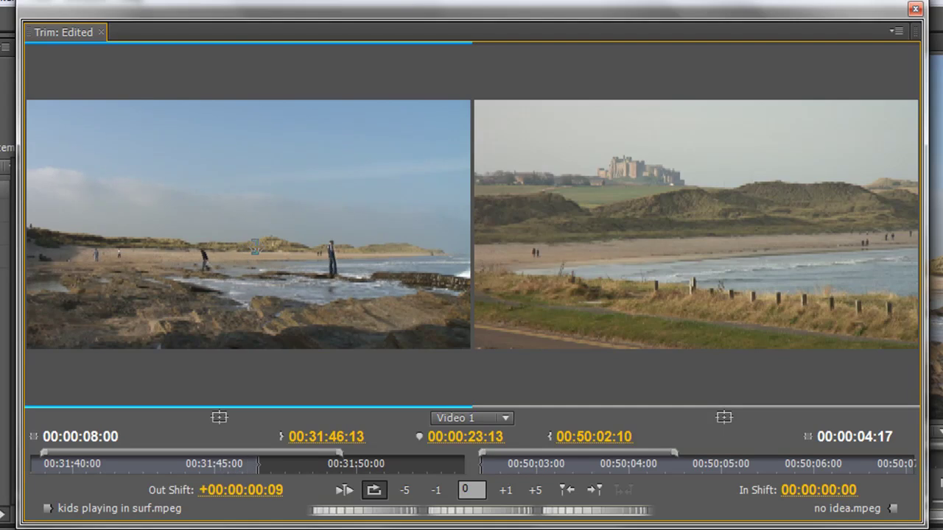
left_click(473, 231)
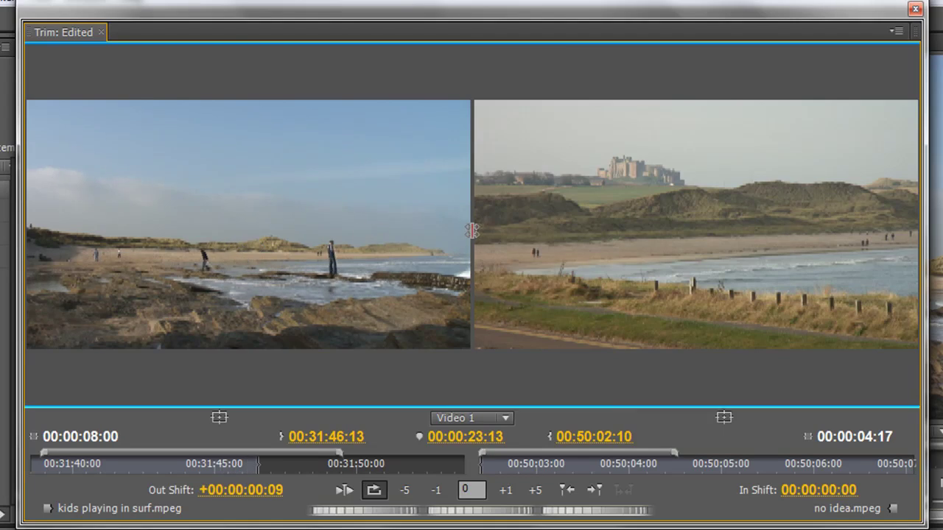
mouse_move(477, 233)
left_mouse_down()
mouse_move(490, 235)
mouse_move(478, 240)
left_mouse_up()
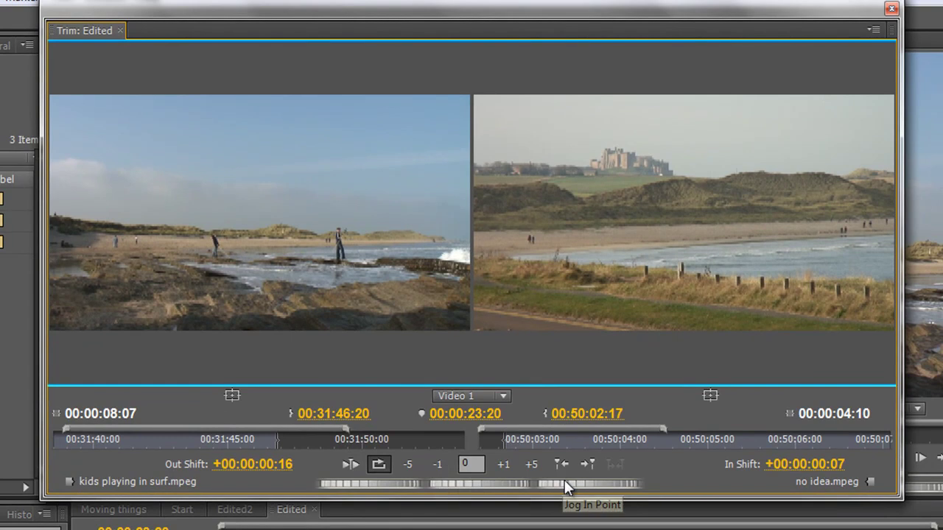
mouse_move(493, 439)
left_mouse_down()
mouse_move(483, 440)
mouse_move(536, 439)
mouse_move(486, 440)
mouse_move(519, 440)
mouse_move(508, 440)
left_mouse_up()
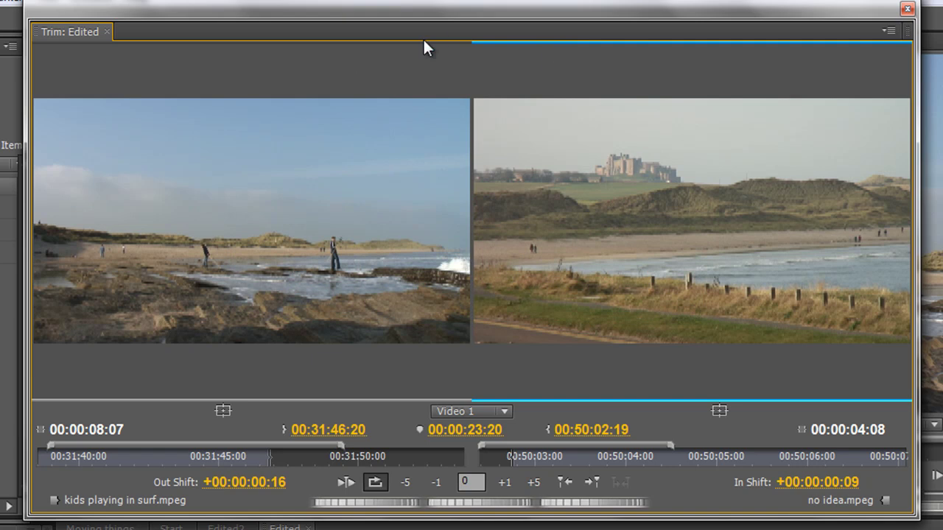
- Cycle the edit selection through rolling, outgoing-only and incoming-only, ending on a rolling trim
left_click(468, 81)
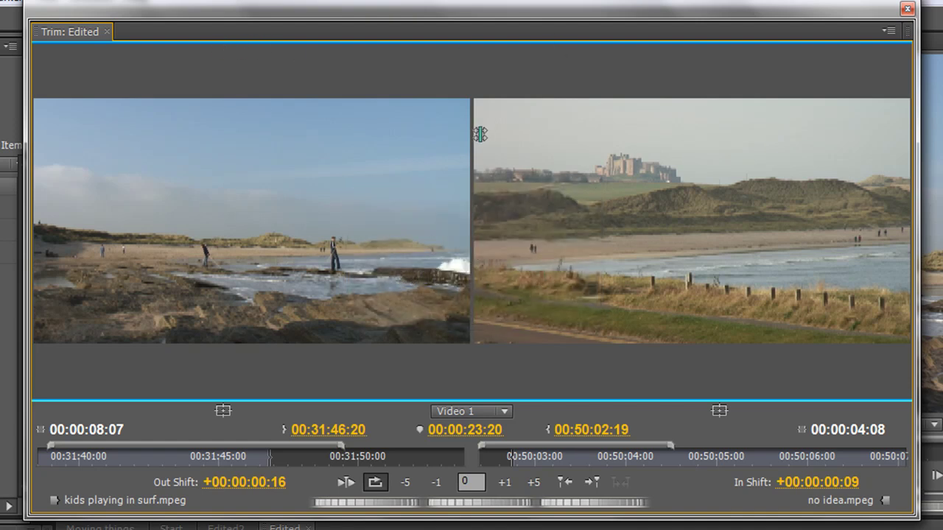
left_click(498, 77)
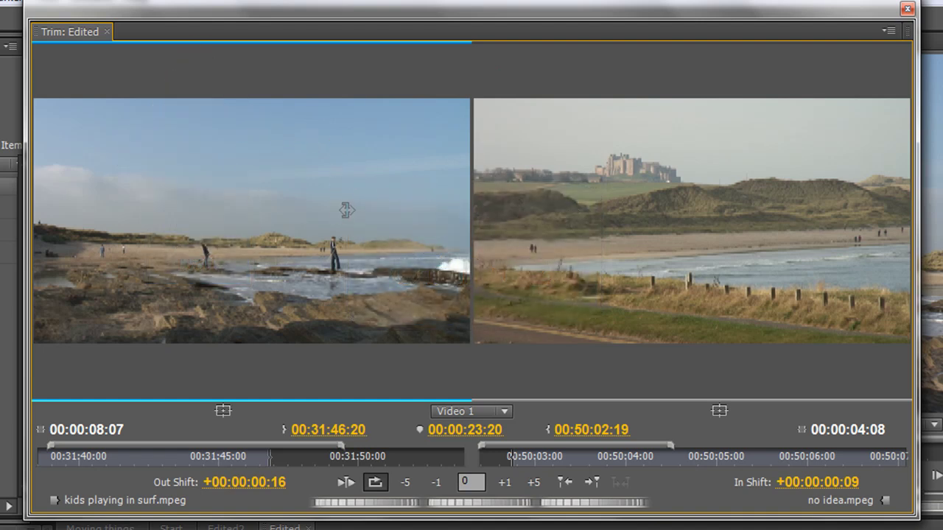
key("alt+3")
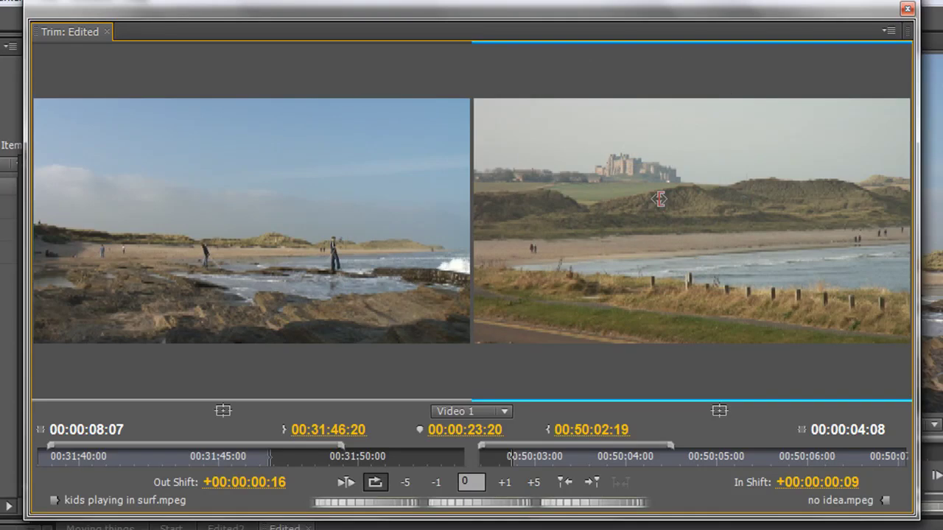
key("ctrl+t")
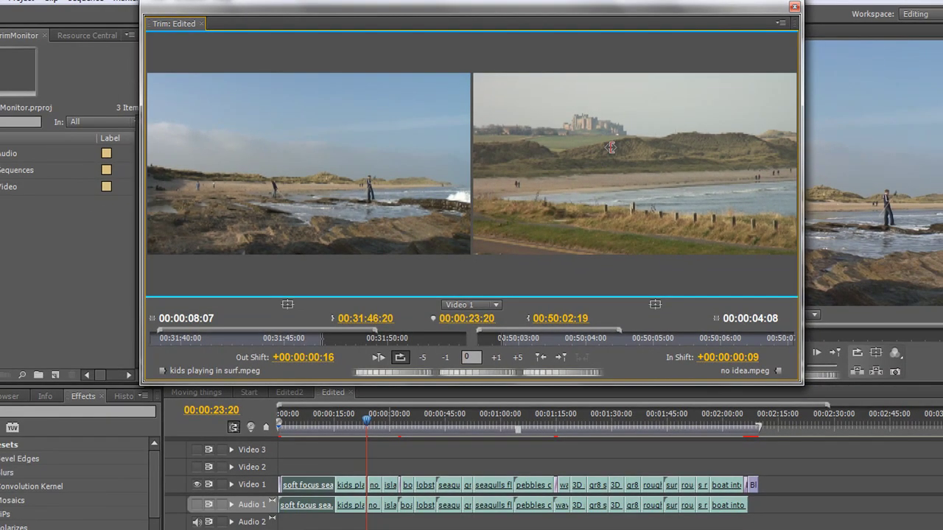
- Roll the edit three frames forward and three frames back
key("Right")
key("Right")
key("Right")
key("Right")
key("Right")
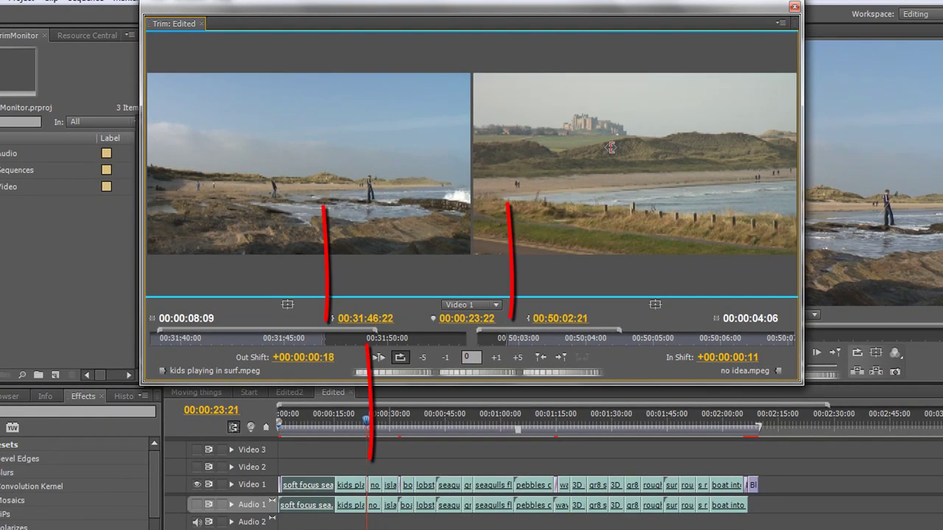
key("Right")
key("Right")
key("Right")
key("Right")
key("Right")
key("Right")
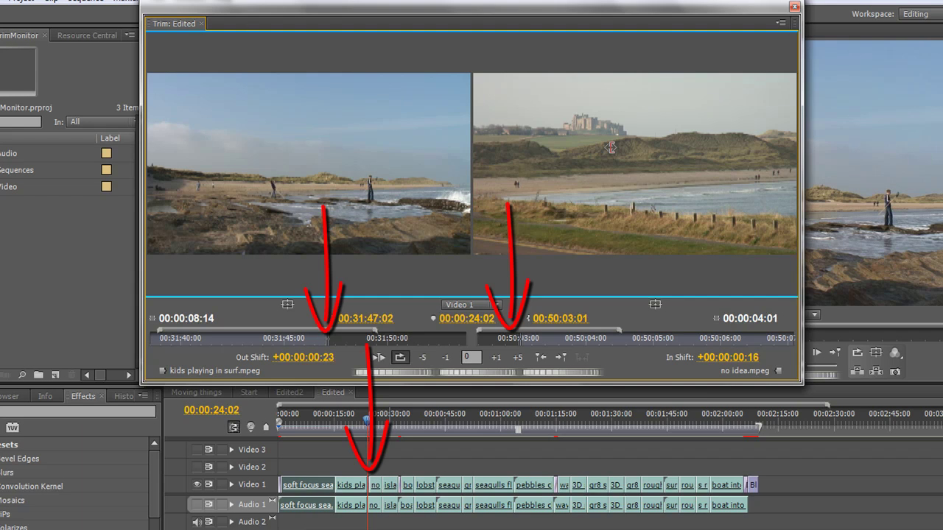
key("Right")
key("Right")
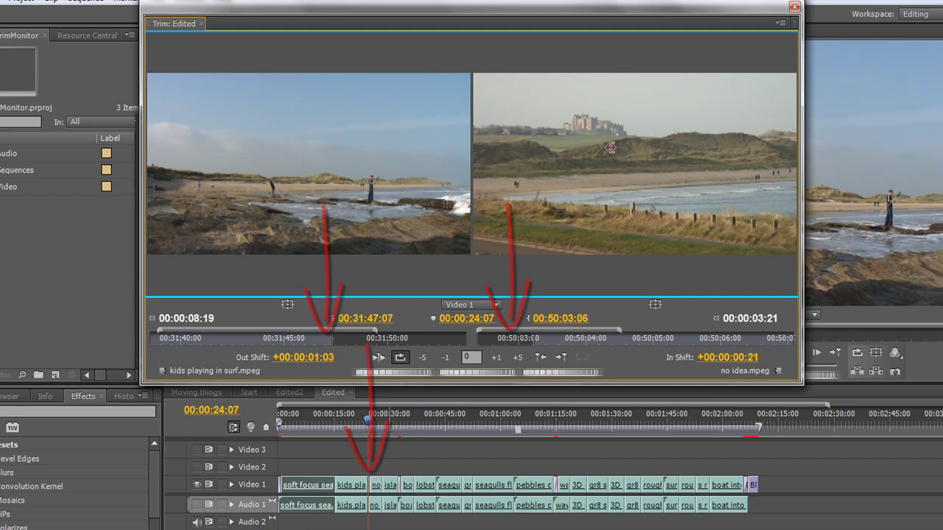
key("Left")
key("Left")
key("Left")
key("Left")
key("Left")
key("Left")
key("Left")
key("Left")
key("Left")
key("Left")
key("Left")
key("Left")
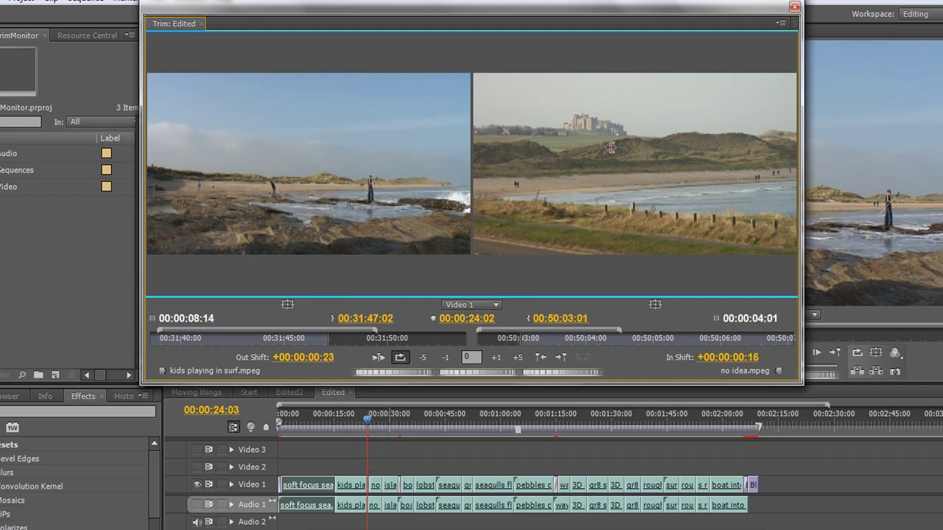
key("Left")
key("Left")
key("Left")
key("Left")
key("Left")
key("Left")
key("Left")
key("Left")
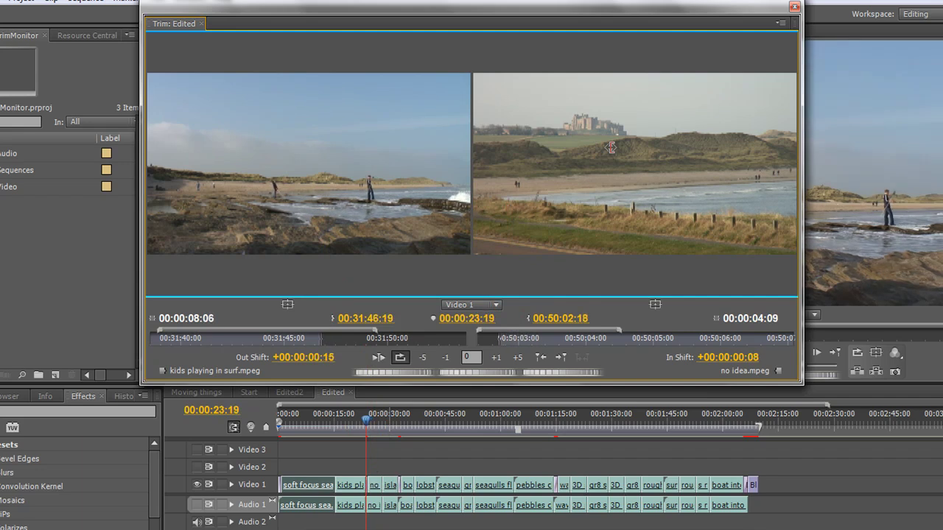
key("Left")
key("Left")
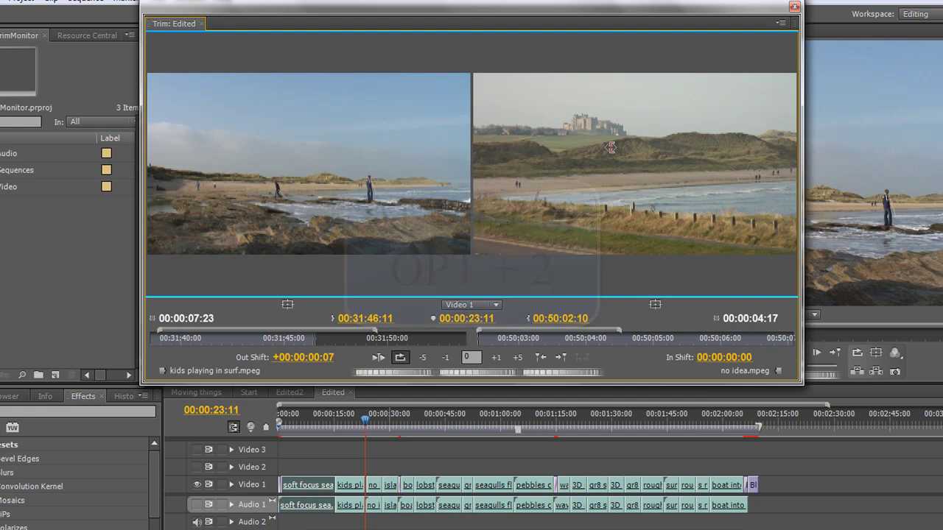
- Limit trimming to the outgoing clip and settle its extension at 11 frames
key("alt+2")
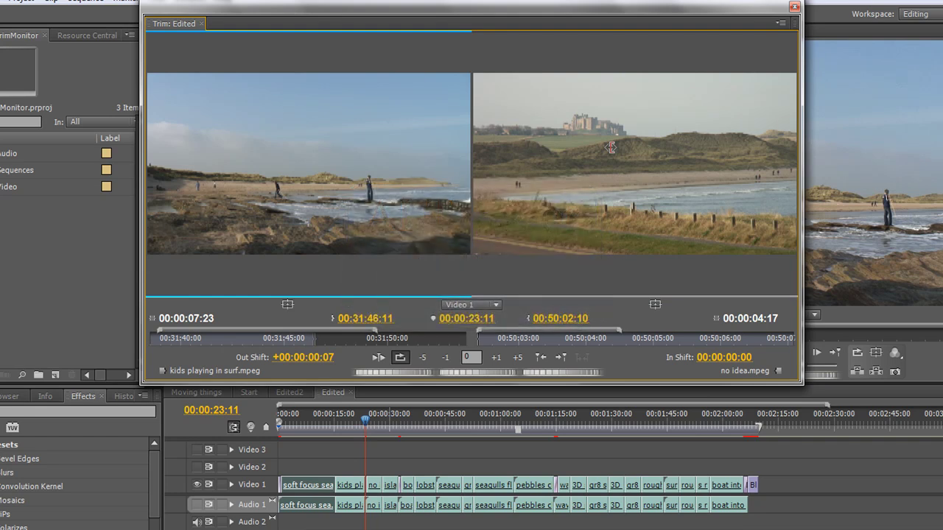
key("ctrl+Right")
key("ctrl+Right")
key("ctrl+Right")
key("ctrl+Right")
key("ctrl+Right")
key("ctrl+Right")
key("ctrl+Right")
key("ctrl+Right")
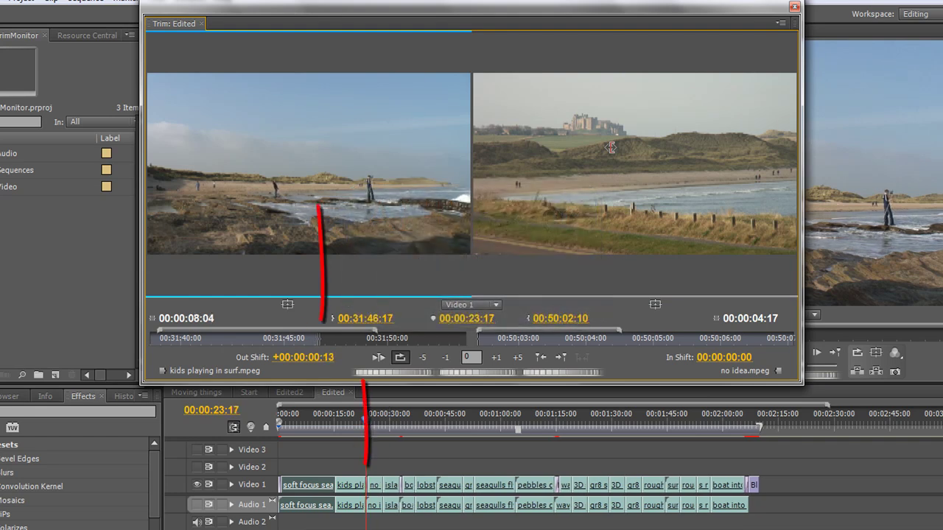
key("ctrl+Left")
key("ctrl+Left")
key("ctrl+Left")
key("ctrl+Left")
key("ctrl+Left")
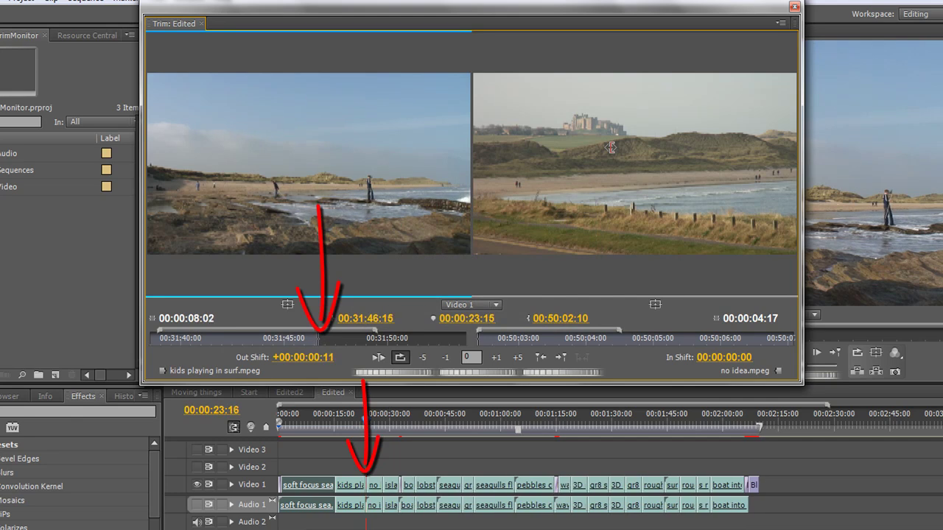
key("ctrl+Left")
key("ctrl+Left")
key("ctrl+Right")
key("ctrl+Right")
key("ctrl+Right")
key("ctrl+Right")
key("ctrl+Right")
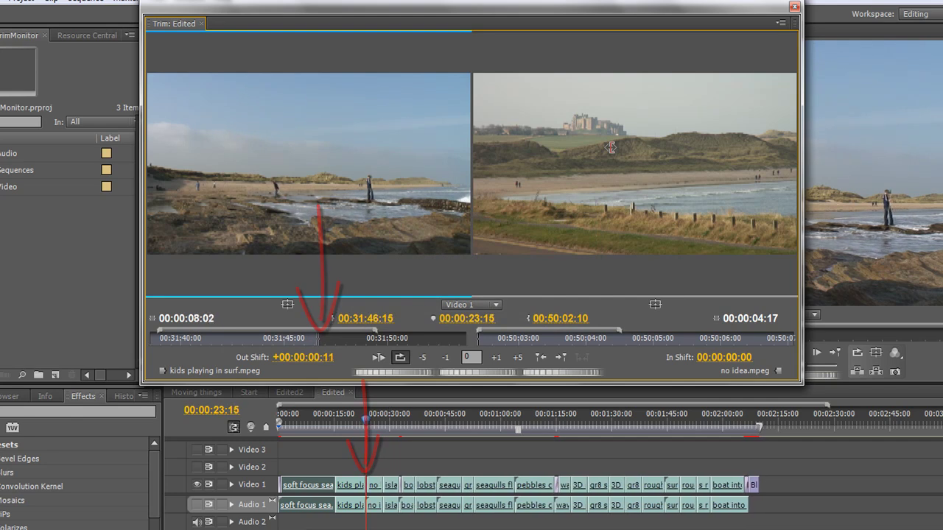
key("ctrl+Right")
key("ctrl+Left")
key("ctrl+Left")
key("ctrl+Left")
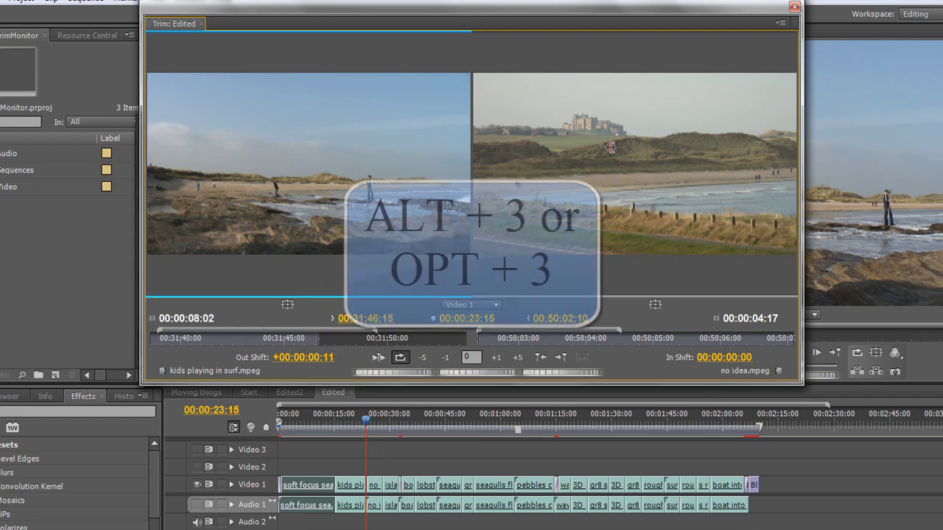
- Trim the incoming side to a 5-frame later start, then jump to the next edit
key("alt+3")
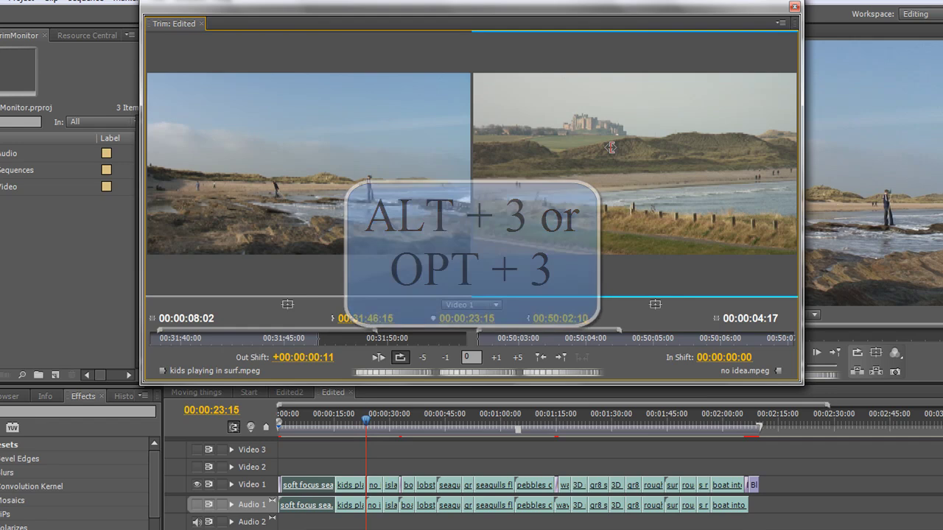
key("ctrl+Right")
key("ctrl+Right")
key("ctrl+Right")
key("ctrl+Right")
key("ctrl+Right")
key("ctrl+Right")
key("ctrl+Right")
key("ctrl+Right")
key("ctrl+Right")
key("ctrl+Right")
key("ctrl+Right")
key("ctrl+Right")
key("ctrl+Right")
key("ctrl+Right")
key("ctrl+Right")
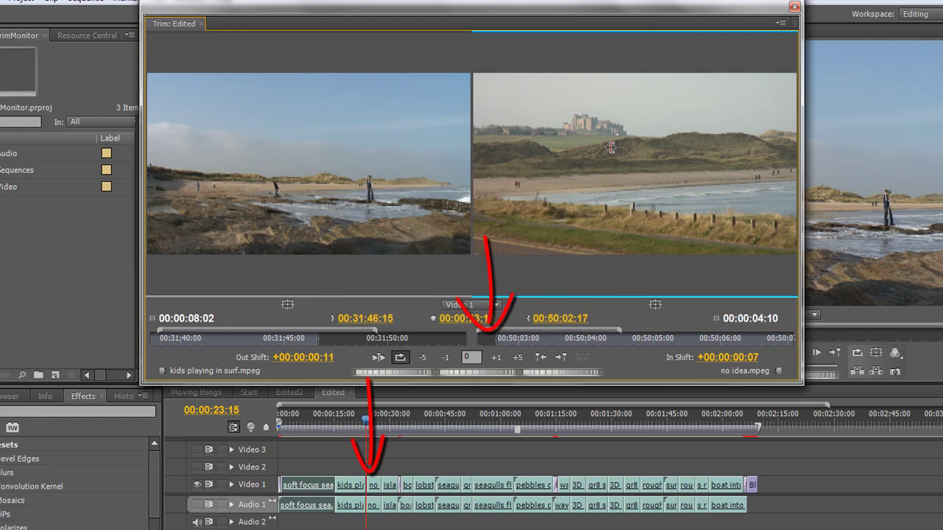
key("ctrl+Left")
key("ctrl+Left")
key("ctrl+Left")
key("ctrl+Left")
key("ctrl+Left")
key("ctrl+Left")
key("ctrl+Left")
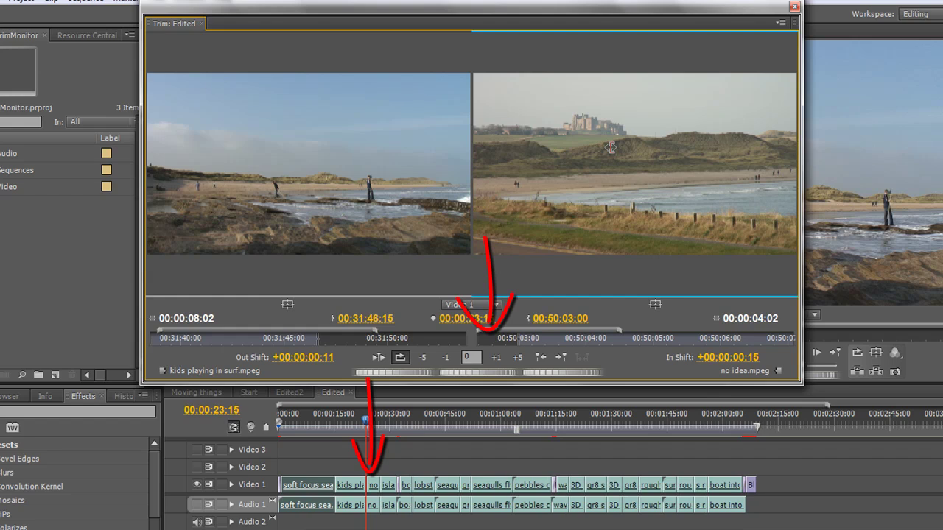
key("ctrl+Left")
key("ctrl+Left")
key("ctrl+Left")
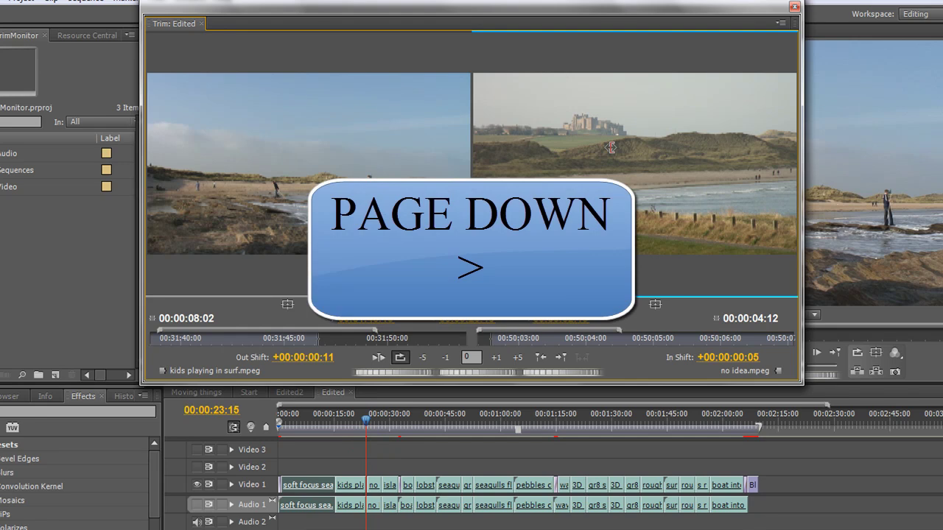
key("Page_Down")
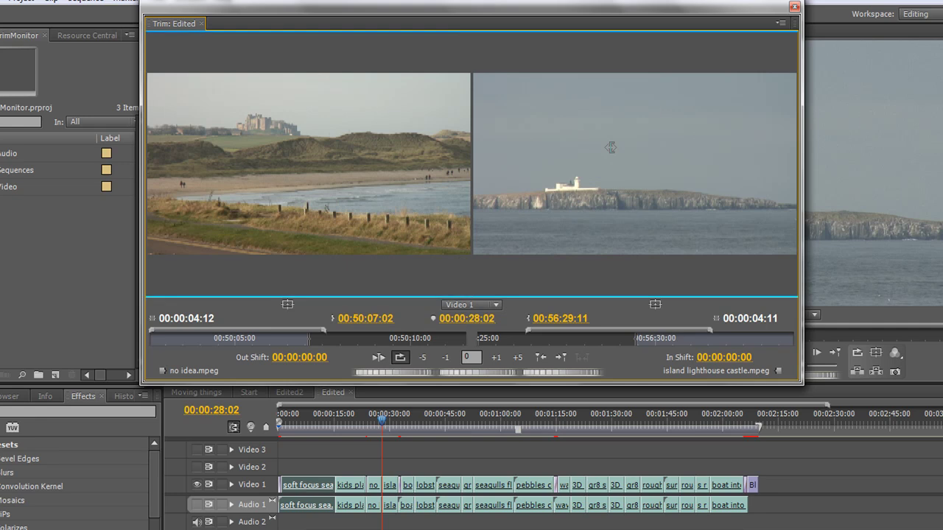
- Roll the no idea / island lighthouse castle cut back one frame, fine-tune each side, then advance to the lobster pot cut
key("ctrl+Left")
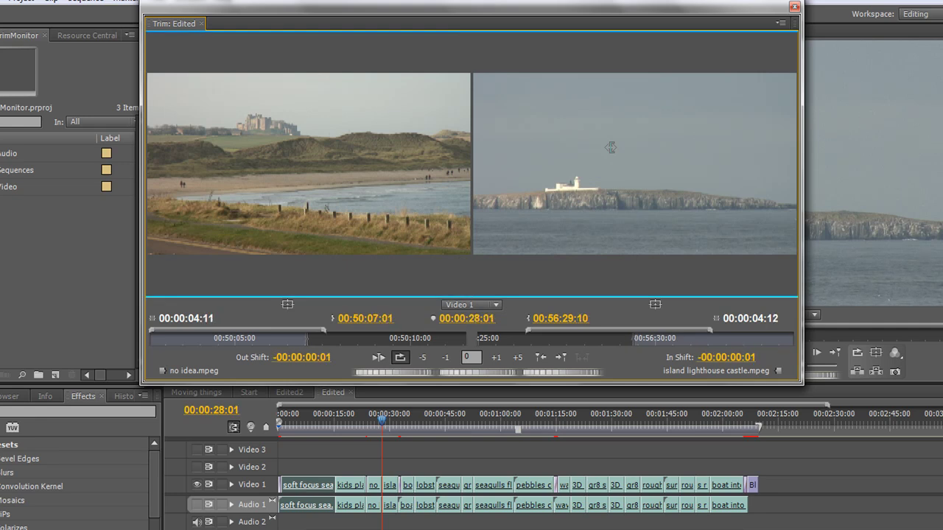
key("shift+t")
key("ctrl+Left")
key("ctrl+Right")
key("shift+t")
key("ctrl+Right")
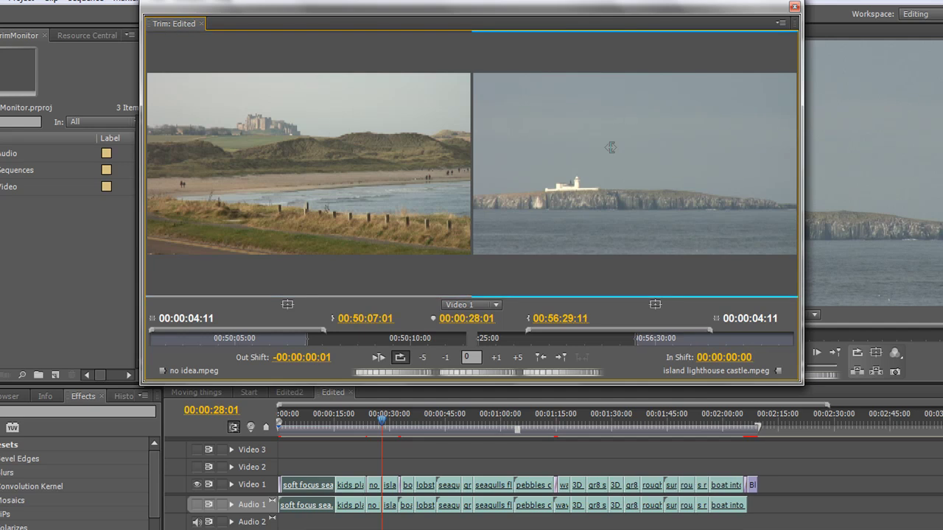
key("Down")
key("Down")
key("Down")
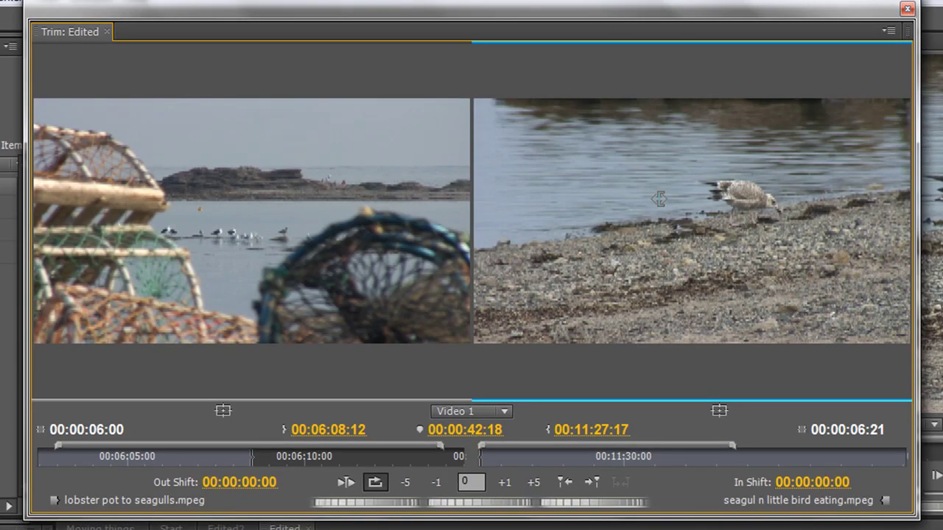
- Roll the lobster pot to seagulls edit forward, then trim the outgoing clip to an out shift of +1:08
key("shift+t")
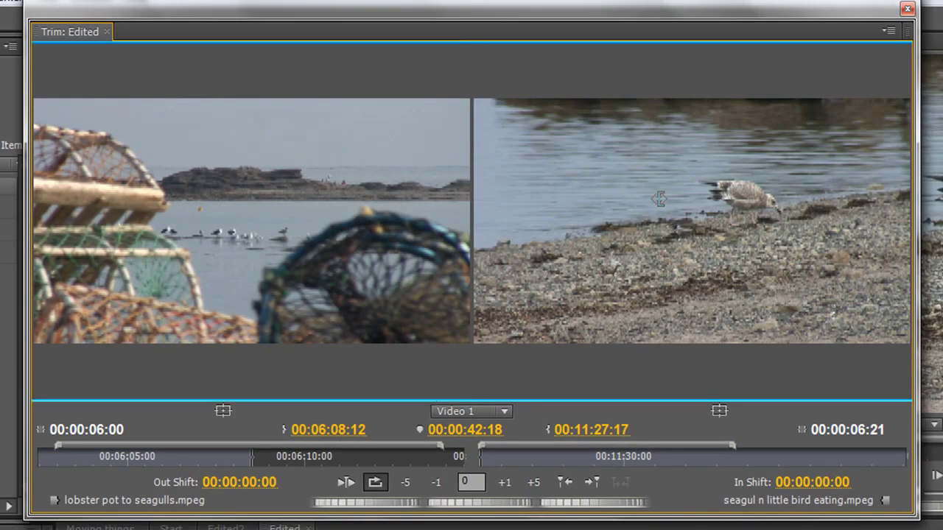
key("ctrl+Right")
key("ctrl+Right")
key("ctrl+Right")
key("ctrl+Right")
key("ctrl+Right")
key("ctrl+Right")
key("ctrl+Right")
key("ctrl+Right")
key("ctrl+Right")
key("ctrl+Right")
key("ctrl+Right")
key("ctrl+Right")
key("ctrl+Right")
key("ctrl+Right")
key("ctrl+Right")
key("ctrl+Right")
key("ctrl+Right")
key("ctrl+Right")
key("ctrl+Right")
key("ctrl+Right")
key("ctrl+Right")
key("ctrl+Right")
key("ctrl+Right")
key("ctrl+Right")
key("ctrl+Right")
key("ctrl+Right")
key("ctrl+Right")
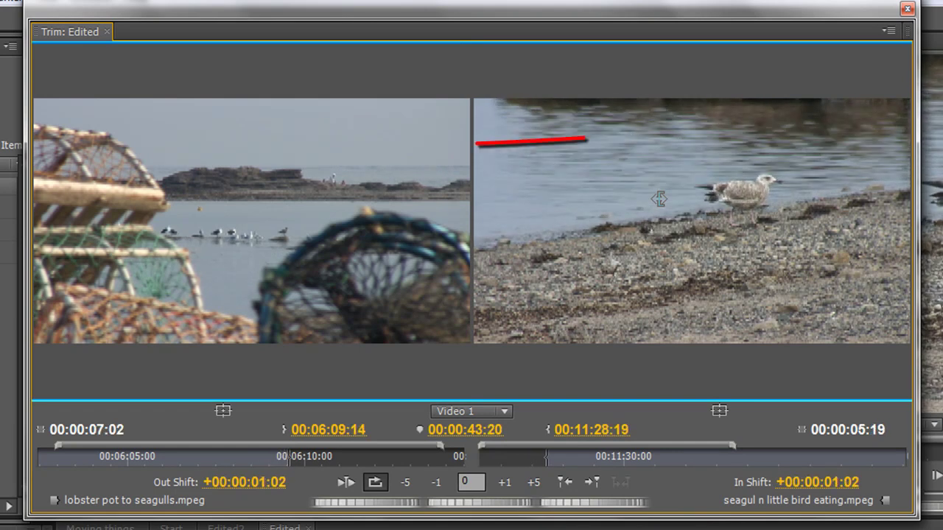
key("shift+t")
key("ctrl+Left")
key("ctrl+Left")
key("ctrl+Left")
key("ctrl+Left")
key("ctrl+Left")
key("ctrl+Left")
key("ctrl+Left")
key("ctrl+Left")
key("ctrl+Left")
key("ctrl+Left")
key("ctrl+Left")
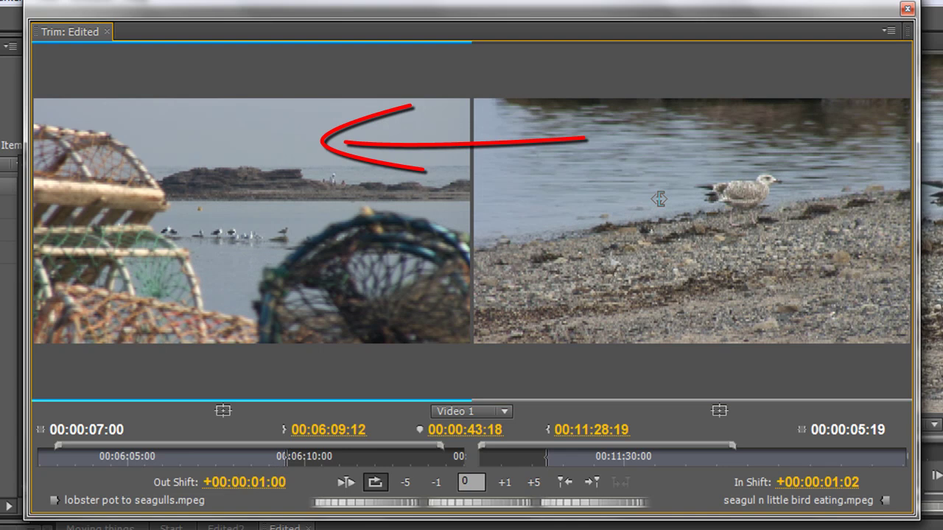
key("ctrl+Right")
key("ctrl+Right")
key("ctrl+Right")
key("ctrl+Right")
key("ctrl+shift+Left")
key("ctrl+shift+Left")
key("ctrl+shift+Left")
key("ctrl+shift+Left")
key("ctrl+shift+Left")
key("ctrl+shift+Left")
key("ctrl+shift+Left")
key("ctrl+Left")
key("ctrl+Left")
key("ctrl+Left")
key("ctrl+Left")
key("ctrl+Left")
key("ctrl+Left")
key("ctrl+Left")
key("ctrl+Left")
key("ctrl+Left")
key("ctrl+Left")
key("ctrl+Left")
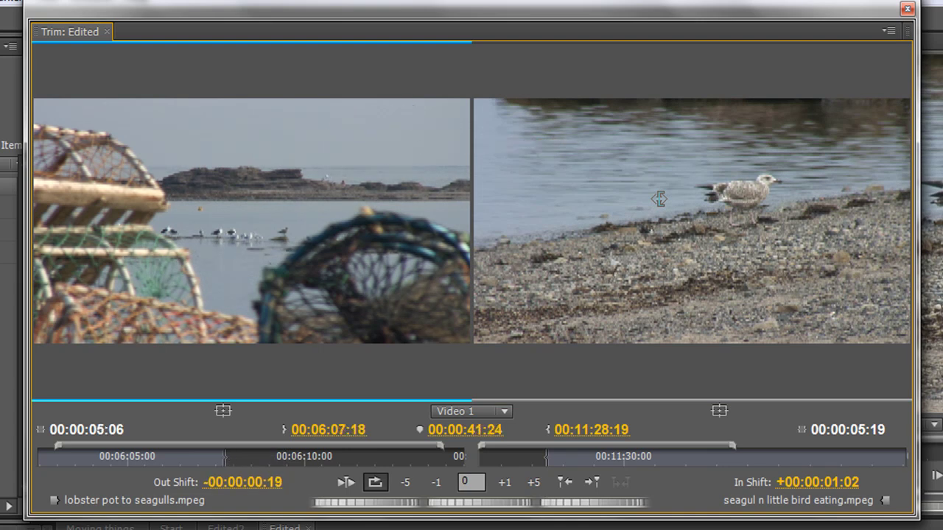
key("ctrl+Left")
key("ctrl+Left")
key("ctrl+Left")
key("ctrl+Left")
key("ctrl+Left")
key("ctrl+Left")
key("ctrl+Left")
key("ctrl+Left")
key("ctrl+Left")
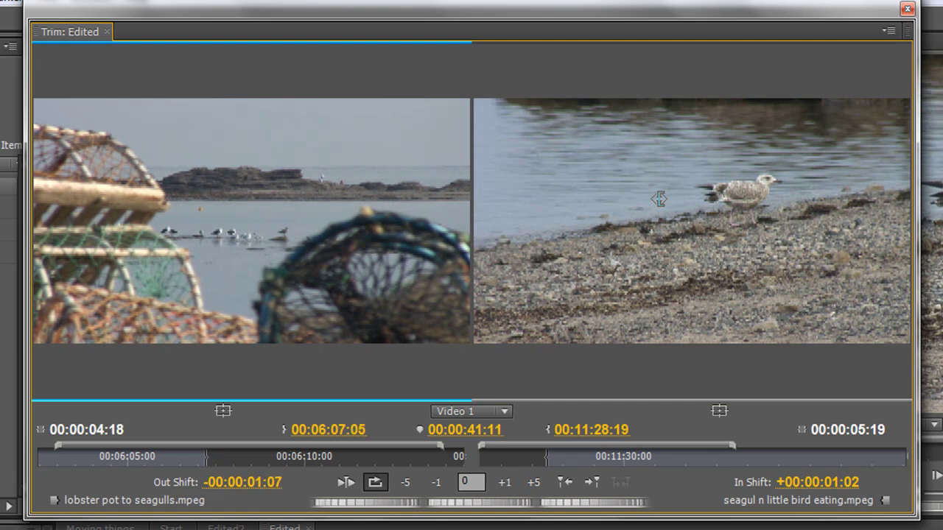
key("ctrl+shift+Right")
key("ctrl+shift+Right")
key("ctrl+shift+Right")
key("ctrl+shift+Right")
key("ctrl+shift+Right")
key("ctrl+shift+Right")
key("ctrl+shift+Right")
key("ctrl+shift+Right")
key("ctrl+shift+Right")
key("ctrl+shift+Right")
key("ctrl+shift+Right")
key("ctrl+shift+Right")
key("ctrl+shift+Right")
key("ctrl+shift+Right")
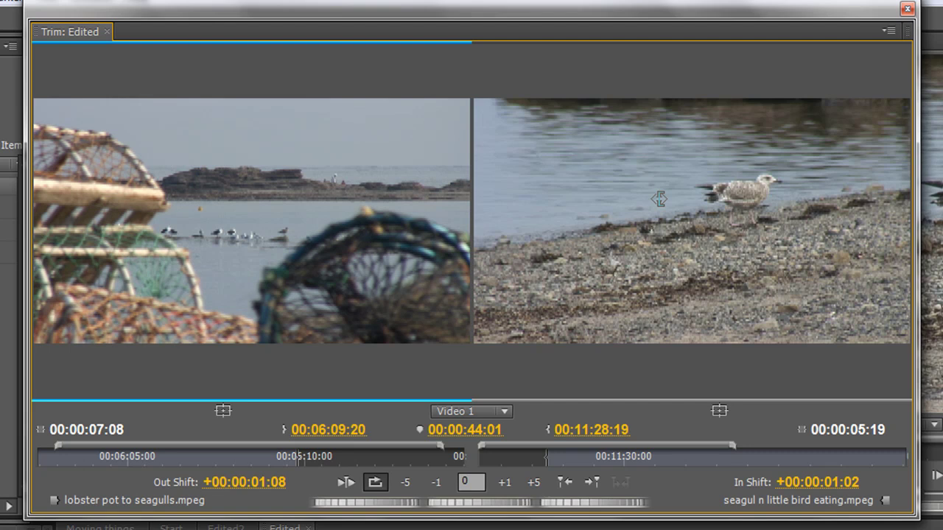
- Trim the incoming seagulls clip frame by frame so its start shifts 1:10 later
left_click(659, 199)
key("ctrl+Right")
key("ctrl+Right")
key("ctrl+Right")
key("ctrl+Right")
key("ctrl+Right")
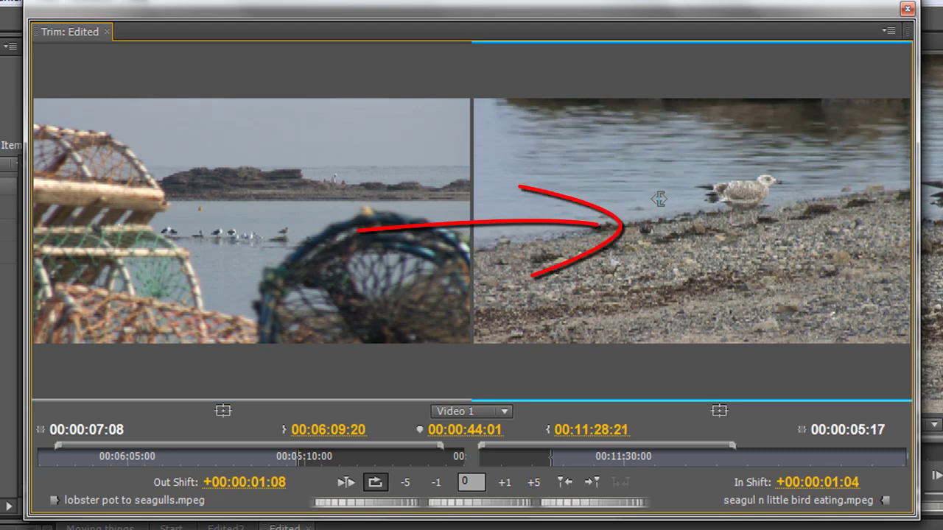
key("ctrl+Right")
key("ctrl+Right")
key("ctrl+Right")
key("ctrl+Right")
key("ctrl+Right")
key("ctrl+Right")
key("ctrl+Right")
key("ctrl+Right")
key("ctrl+Left")
key("ctrl+Left")
key("ctrl+Left")
key("ctrl+Left")
key("ctrl+Left")
key("ctrl+Left")
key("ctrl+Right")
key("ctrl+Right")
key("ctrl+Right")
key("ctrl+Right")
key("ctrl+Right")
key("ctrl+Right")
key("ctrl+Right")
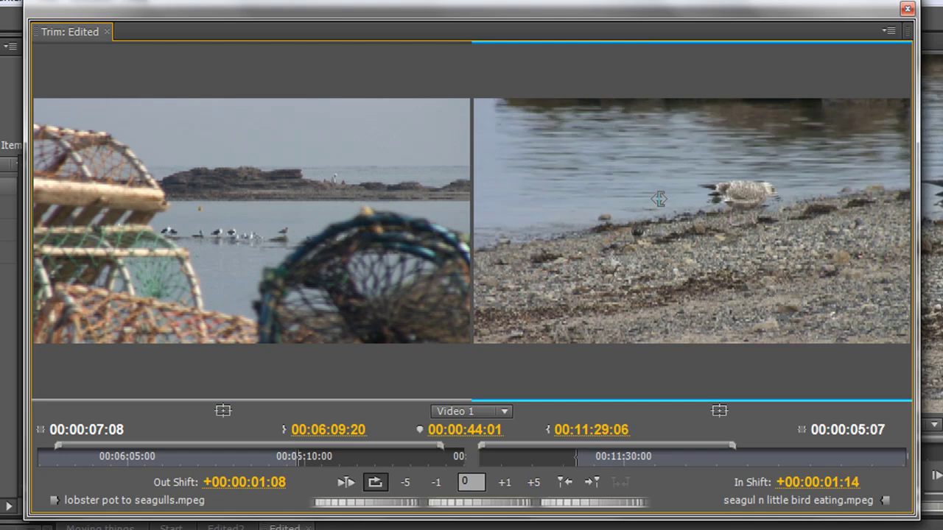
key("ctrl+Left")
key("ctrl+Left")
key("ctrl+Left")
key("ctrl+Left")
key("ctrl+Left")
key("ctrl+Left")
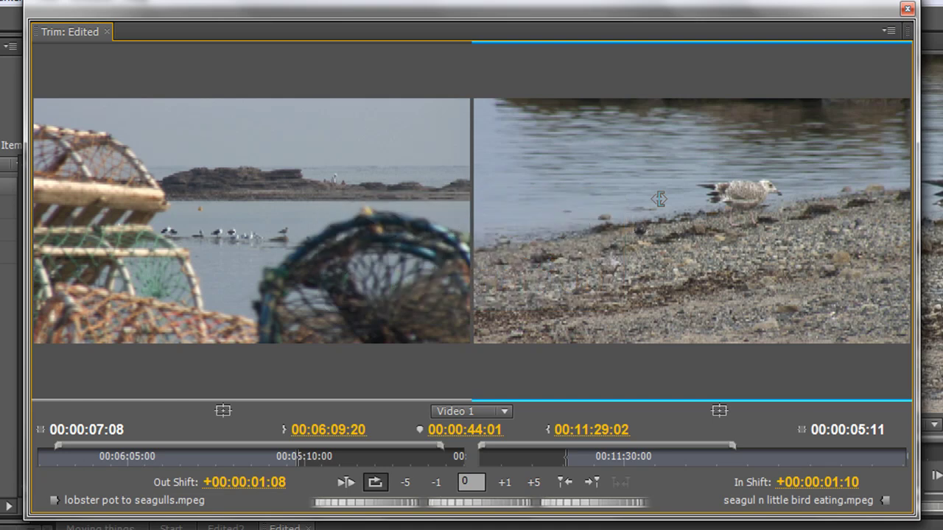
- Loop-preview the lobster-to-seagull transition, then trim the outgoing end back two frames to +00:00:01:06
key("space")
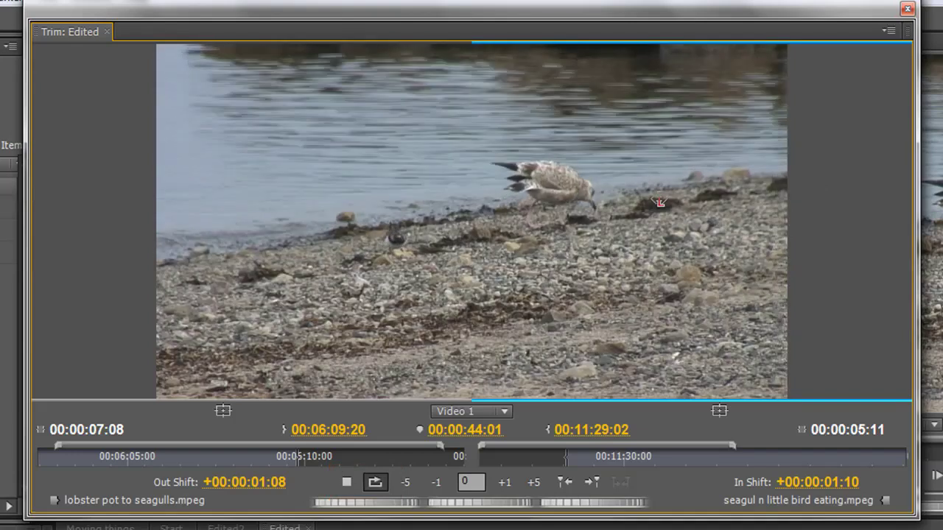
key("space")
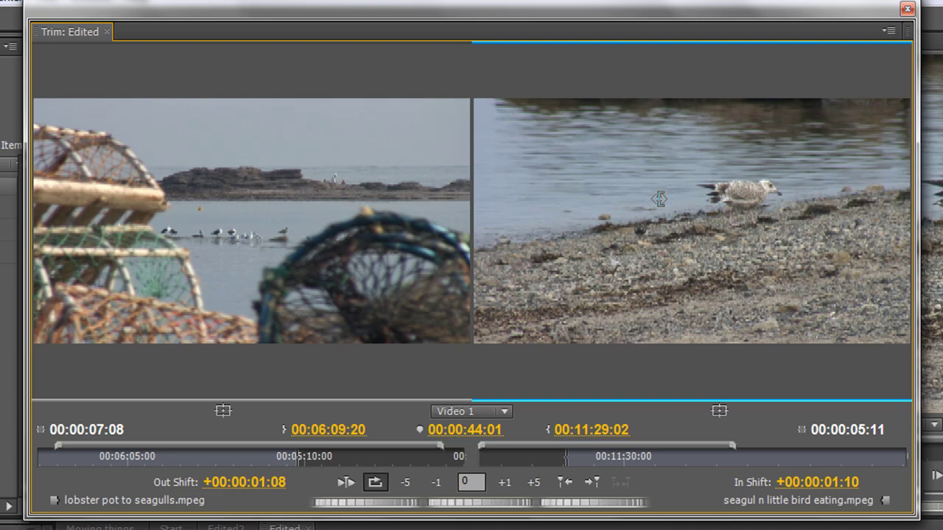
left_click_drag(250, 221, 243, 221)
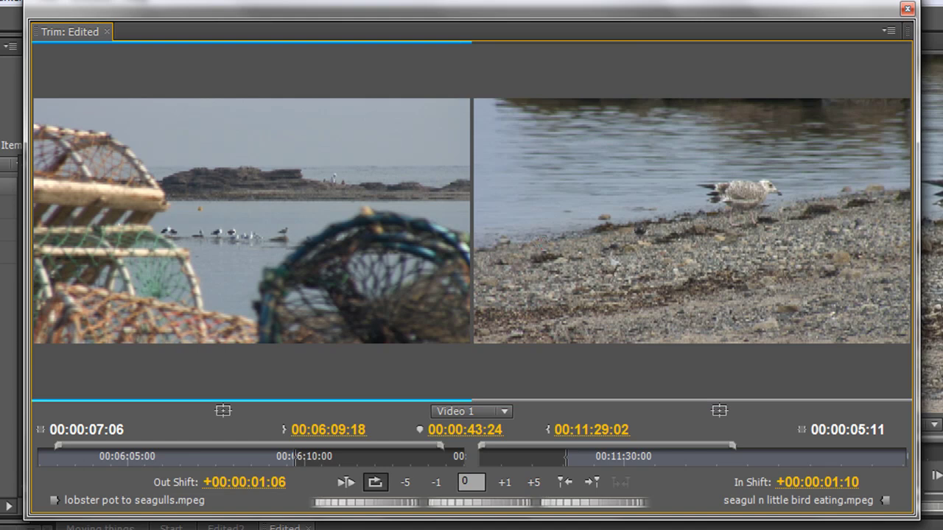